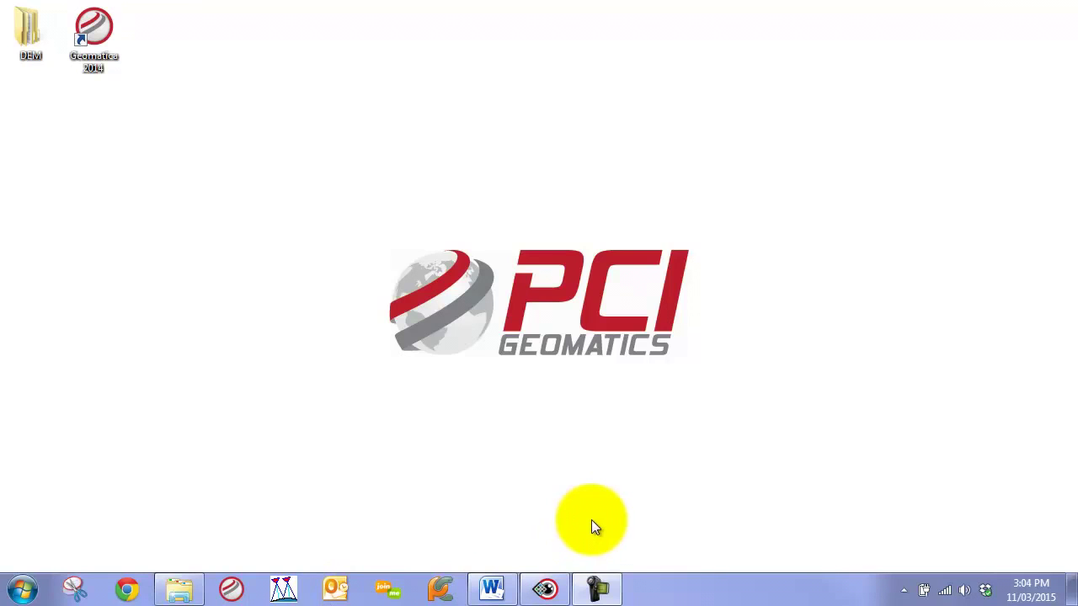
# Step: Restore the LiveDEM_highres Focus project window from the taskbar
pyautogui.click(546, 589)
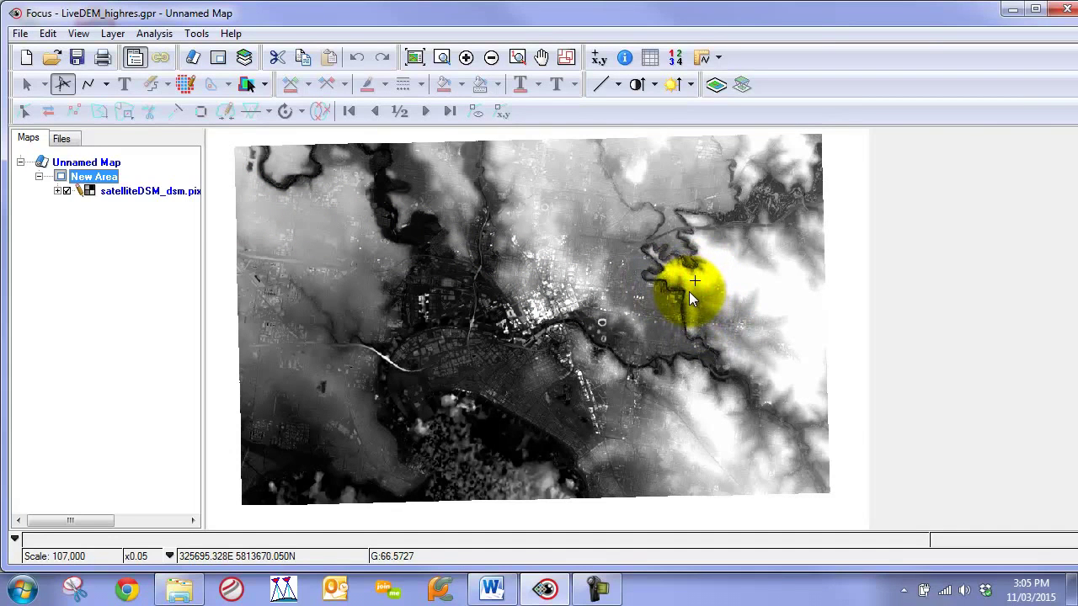
# Step: Select the satelliteDSM_dsm.pix layer, inspect the river bends close up, then zoom back out
pyautogui.click(139, 191)
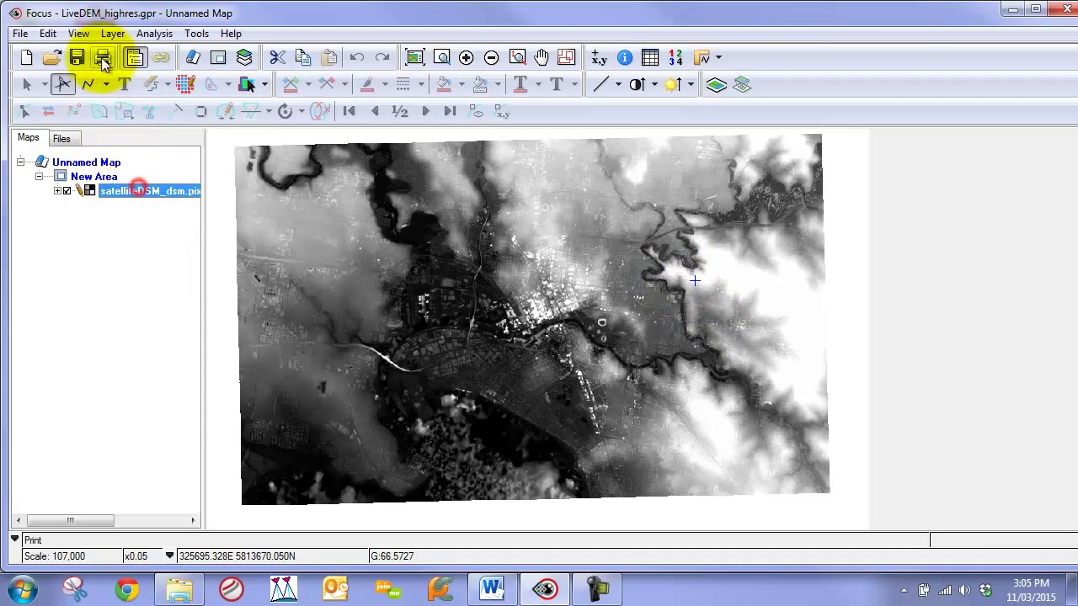
pyautogui.click(669, 277)
pyautogui.scroll(3, 674, 278)
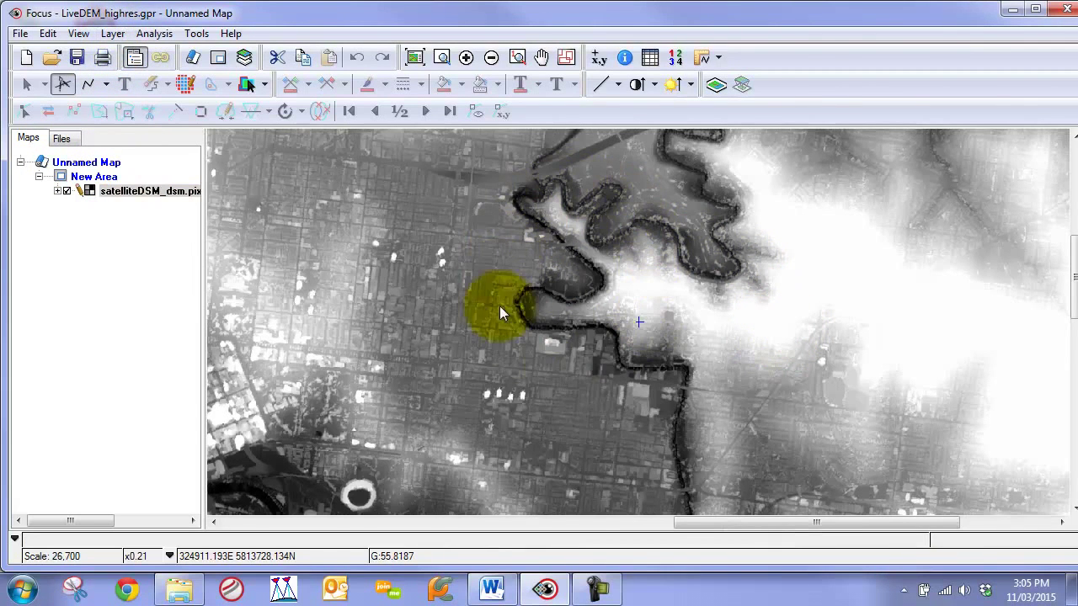
pyautogui.moveTo(485, 297); pyautogui.dragTo(539, 529)
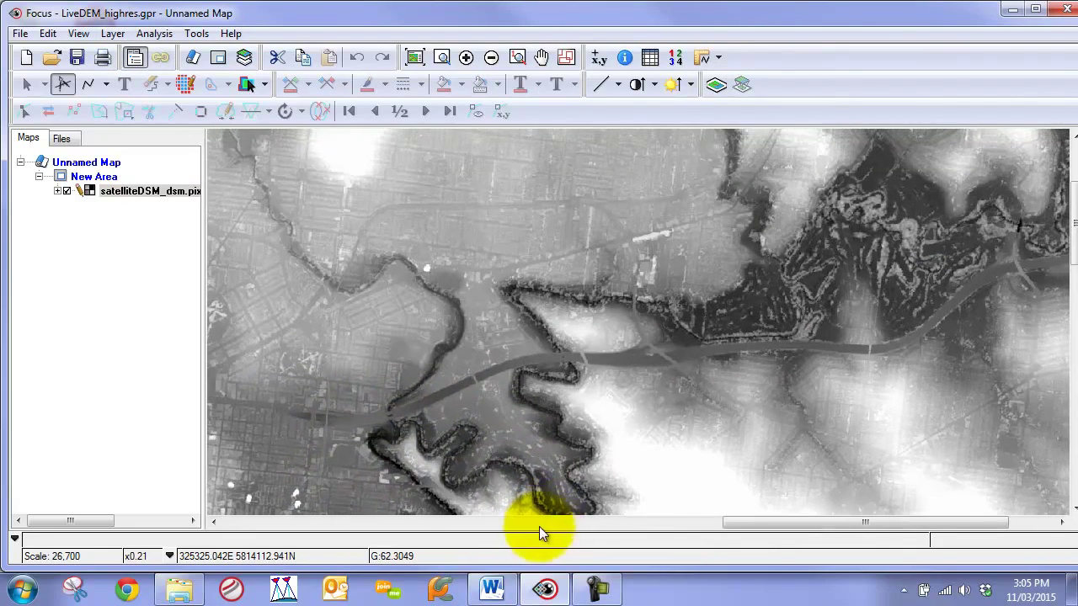
pyautogui.moveTo(614, 335); pyautogui.dragTo(587, 425)
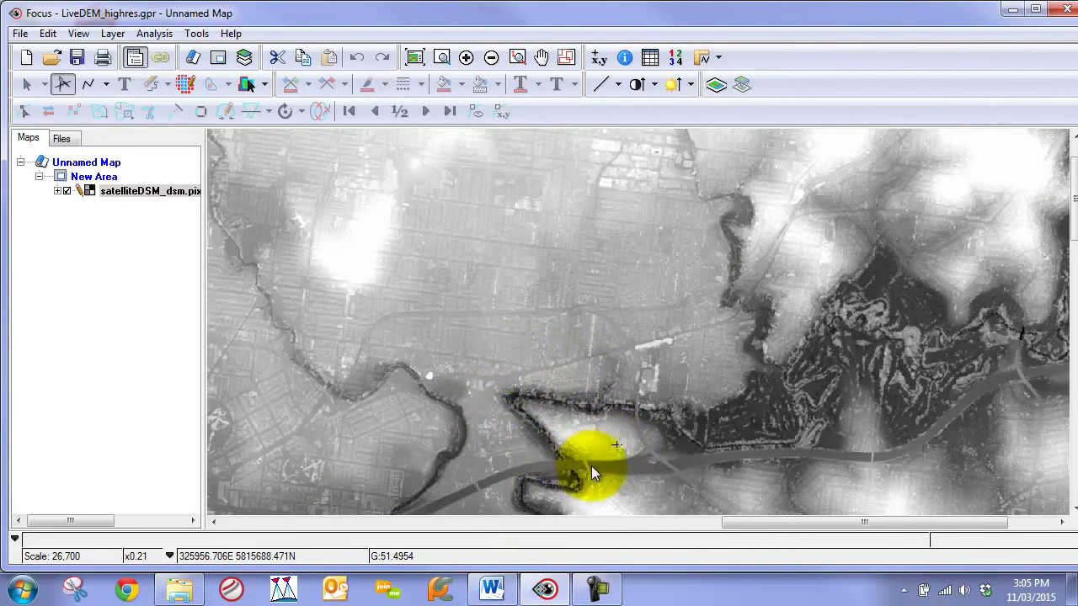
pyautogui.moveTo(591, 466); pyautogui.dragTo(765, 188)
pyautogui.scroll(-1, 696, 335)
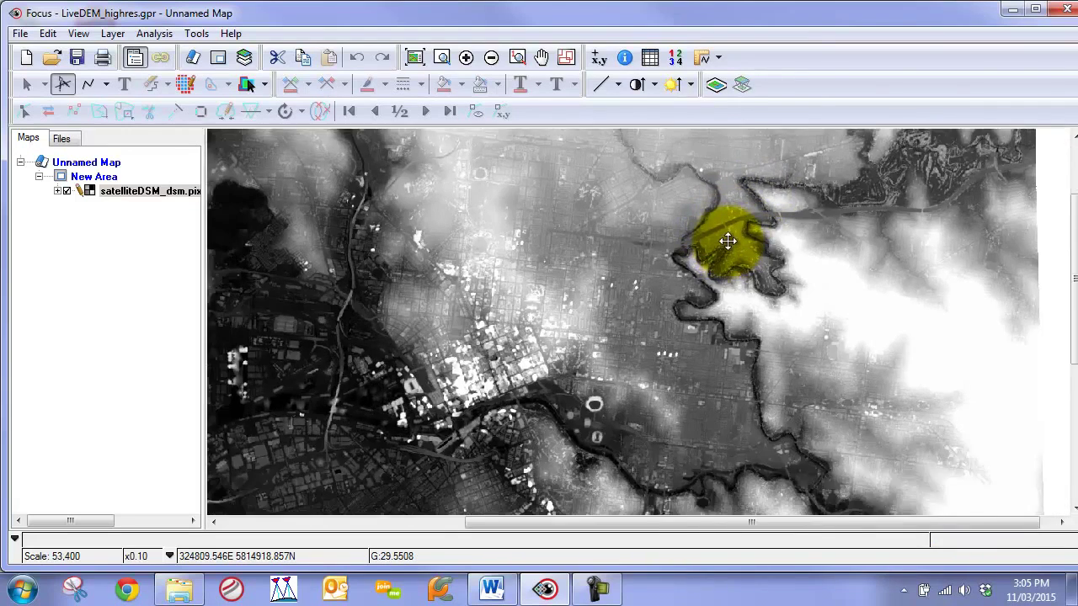
pyautogui.scroll(-1, 728, 242)
pyautogui.click(112, 34)
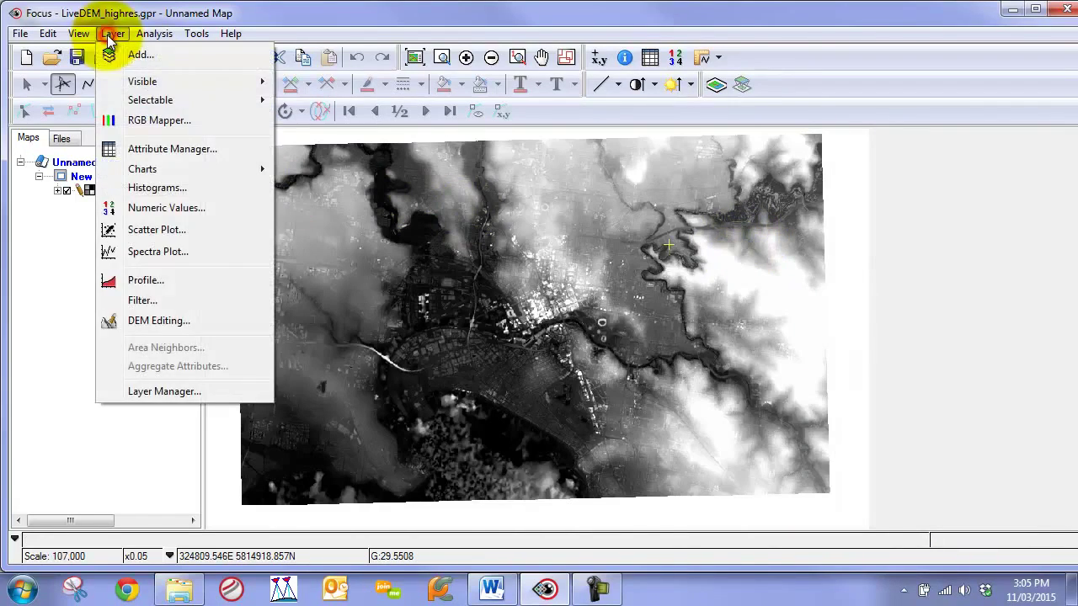
# Step: Start DEM Editing on the satellite DSM and create a new layer for edit polygons
pyautogui.click(168, 320)
pyautogui.moveTo(432, 186); pyautogui.dragTo(82, 339)
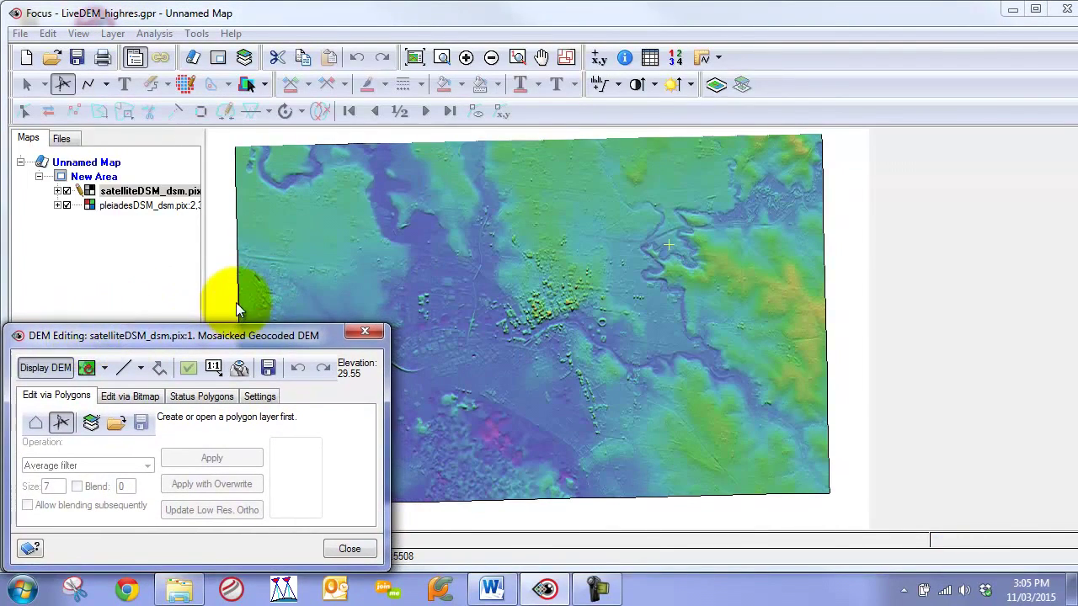
pyautogui.scroll(2, 669, 244)
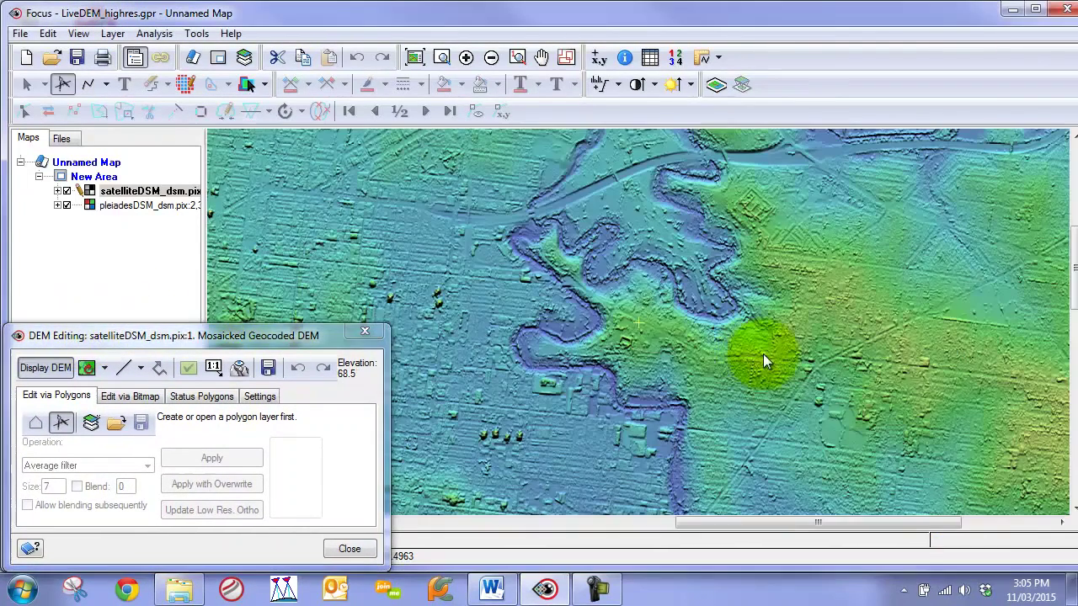
pyautogui.click(89, 427)
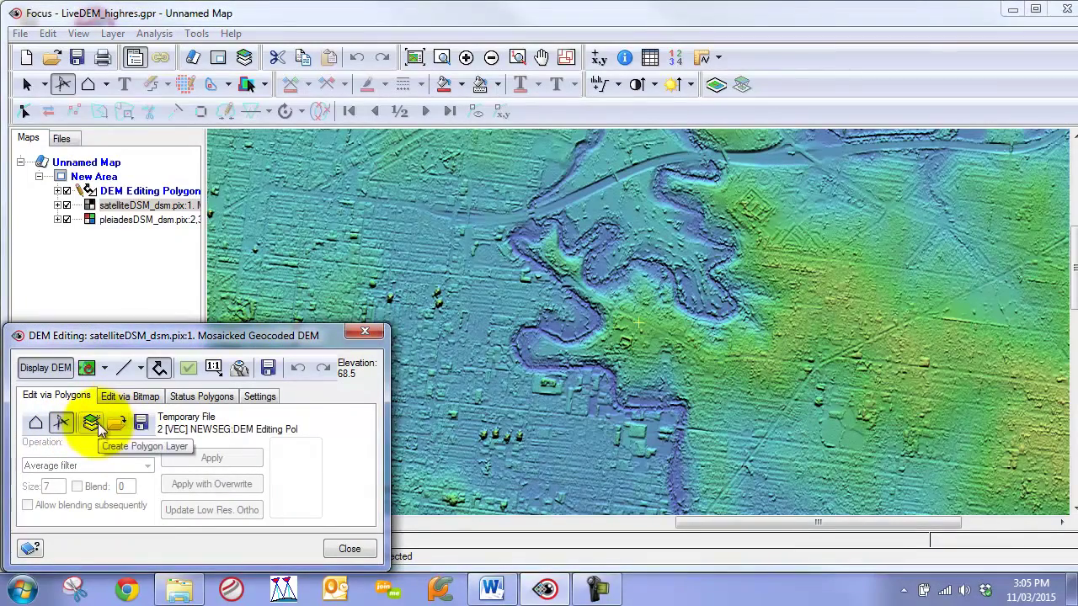
pyautogui.click(36, 423)
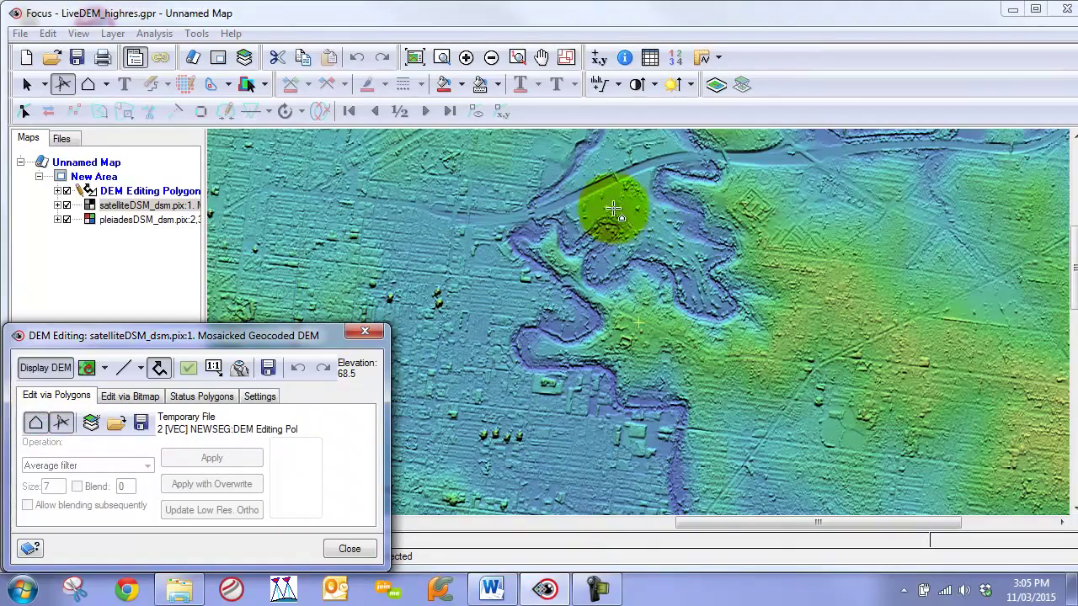
# Step: Outline an edit polygon around the river meander
pyautogui.click(602, 200)
pyautogui.click(489, 209)
pyautogui.click(490, 339)
pyautogui.click(559, 402)
pyautogui.click(629, 422)
pyautogui.click(713, 403)
pyautogui.doubleClick(741, 305)
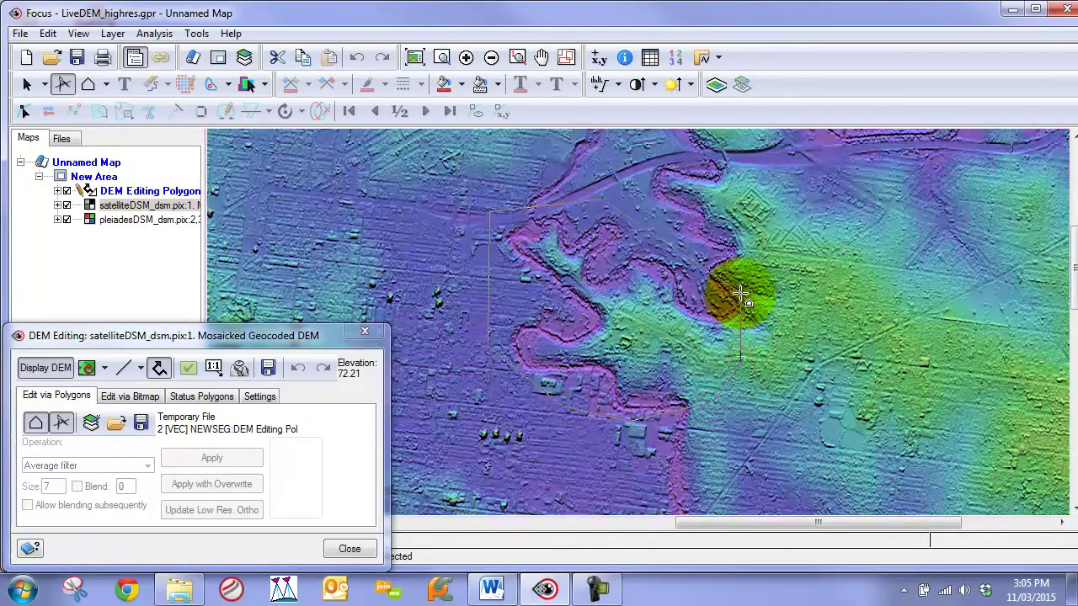
# Step: Outline a second edit polygon around the roadside ridge to the north
pyautogui.moveTo(630, 180); pyautogui.dragTo(586, 441)
pyautogui.click(600, 303)
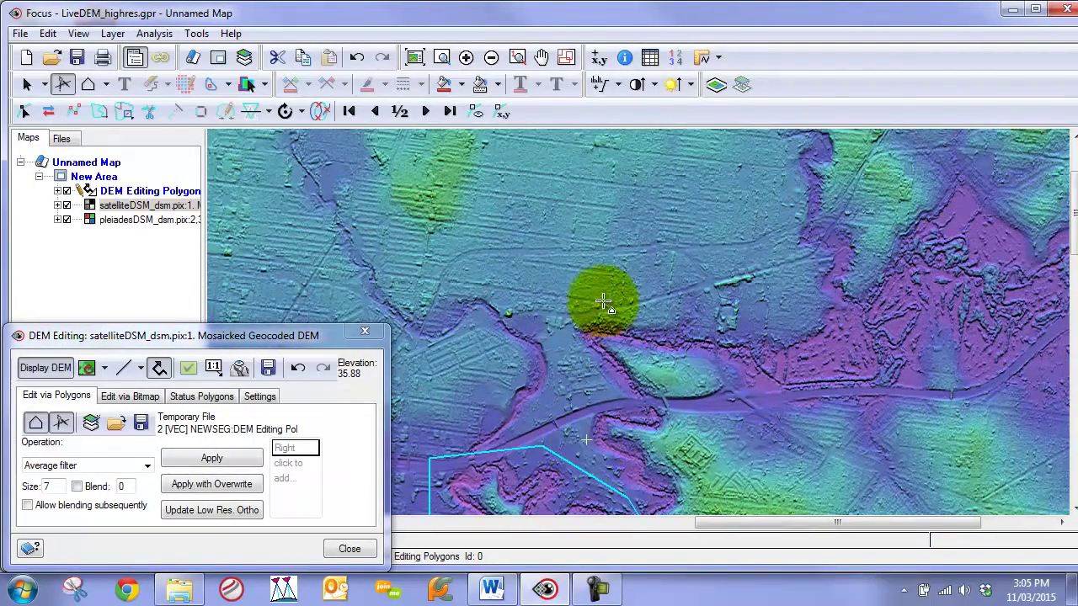
pyautogui.click(587, 389)
pyautogui.click(672, 412)
pyautogui.click(722, 408)
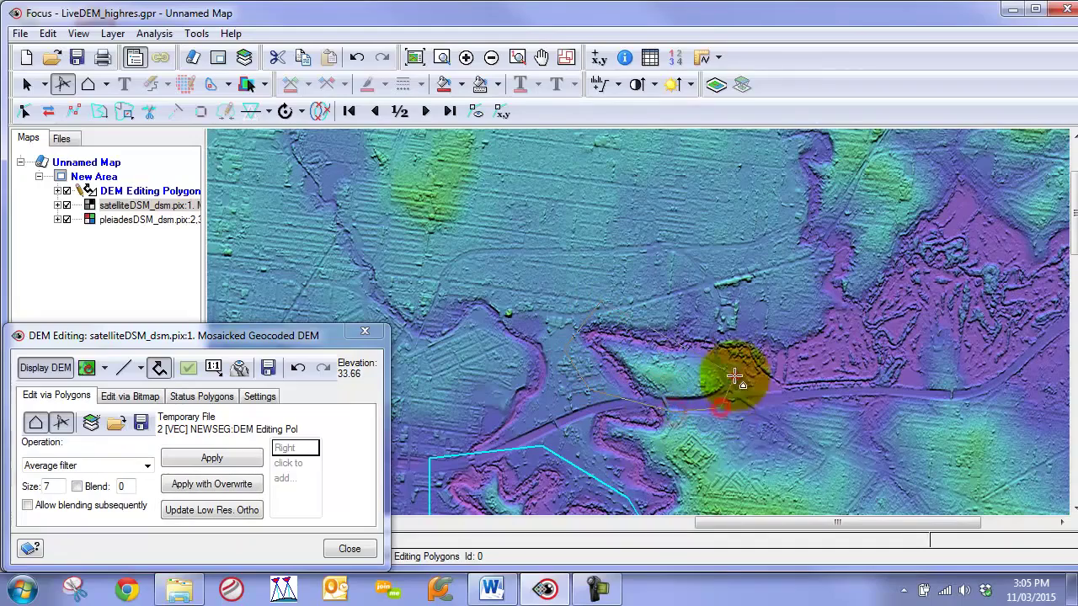
pyautogui.click(736, 380)
pyautogui.doubleClick(736, 328)
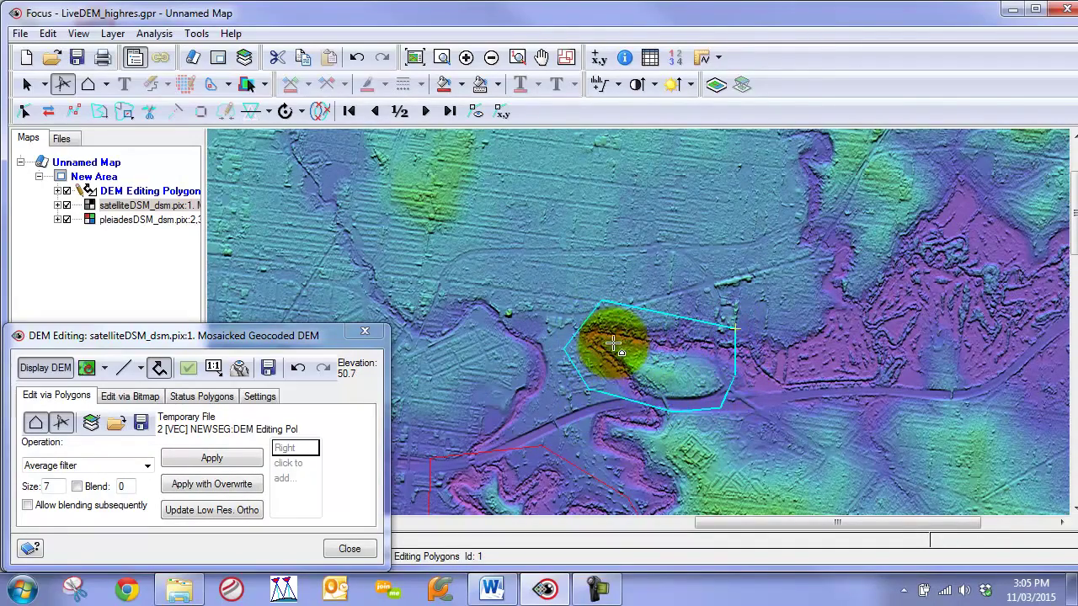
# Step: Shift the view between the ridge and meander polygons to check them
pyautogui.scroll(3, 628, 361)
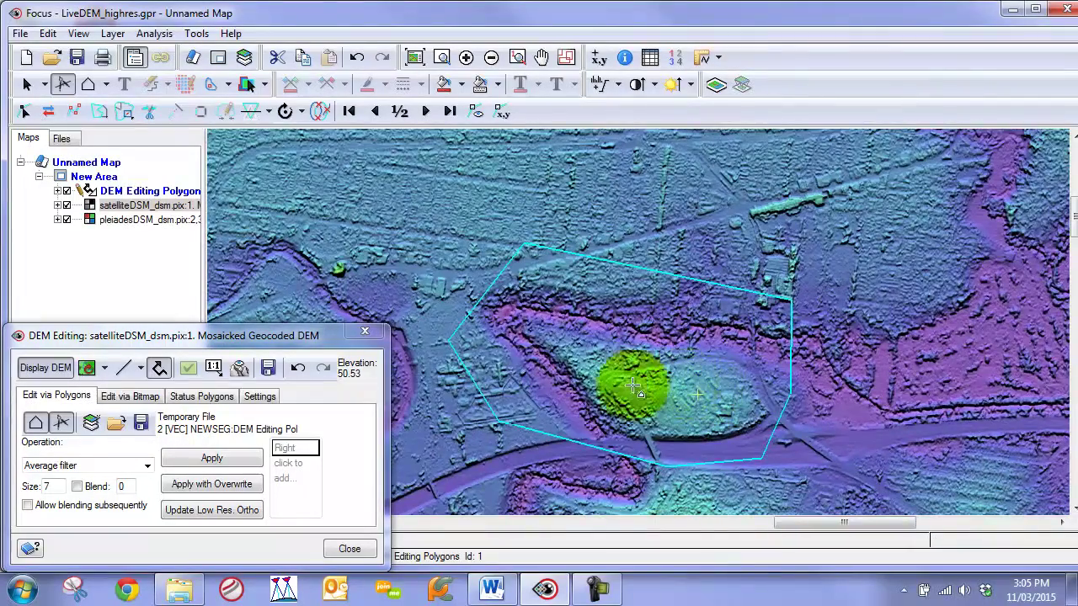
pyautogui.press('Down')
pyautogui.press('Down')
pyautogui.press('Down')
pyautogui.press('Left')
pyautogui.press('Left')
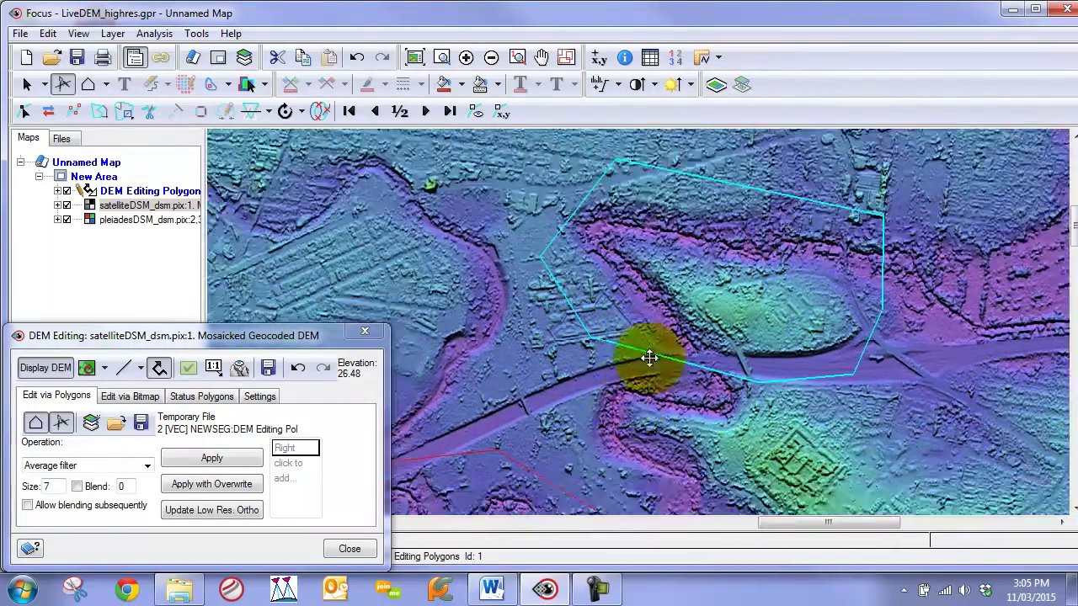
pyautogui.press('Up')
pyautogui.press('Up')
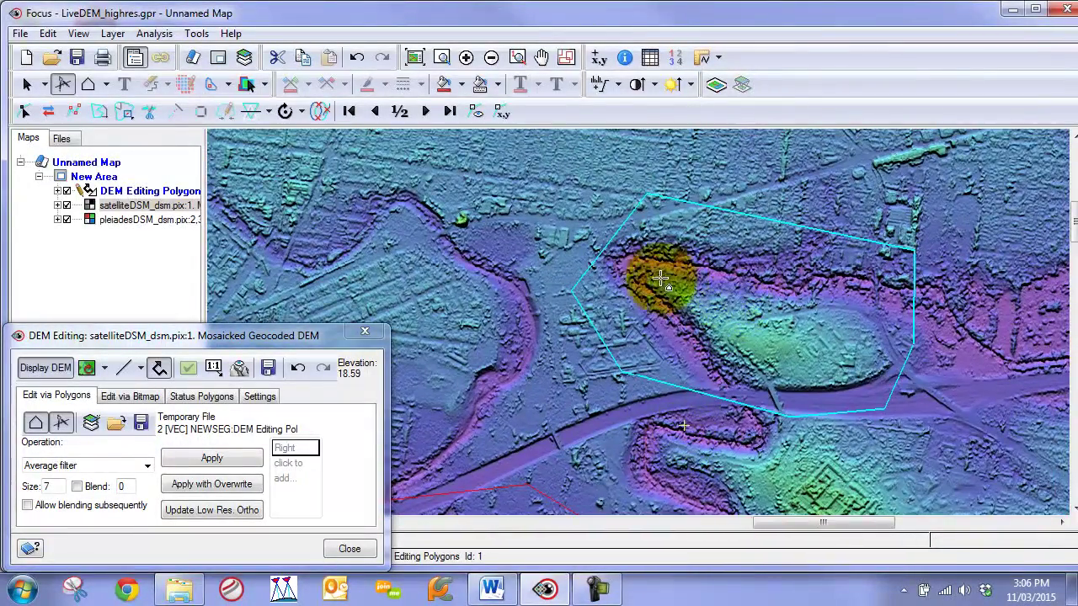
pyautogui.moveTo(651, 289)
pyautogui.mouseDown()
pyautogui.moveTo(688, 319)
pyautogui.moveTo(752, 304)
pyautogui.moveTo(650, 267)
pyautogui.moveTo(674, 322)
pyautogui.mouseUp()
pyautogui.press('Down')
pyautogui.press('Down')
pyautogui.press('Down')
pyautogui.press('Left')
pyautogui.press('Left')
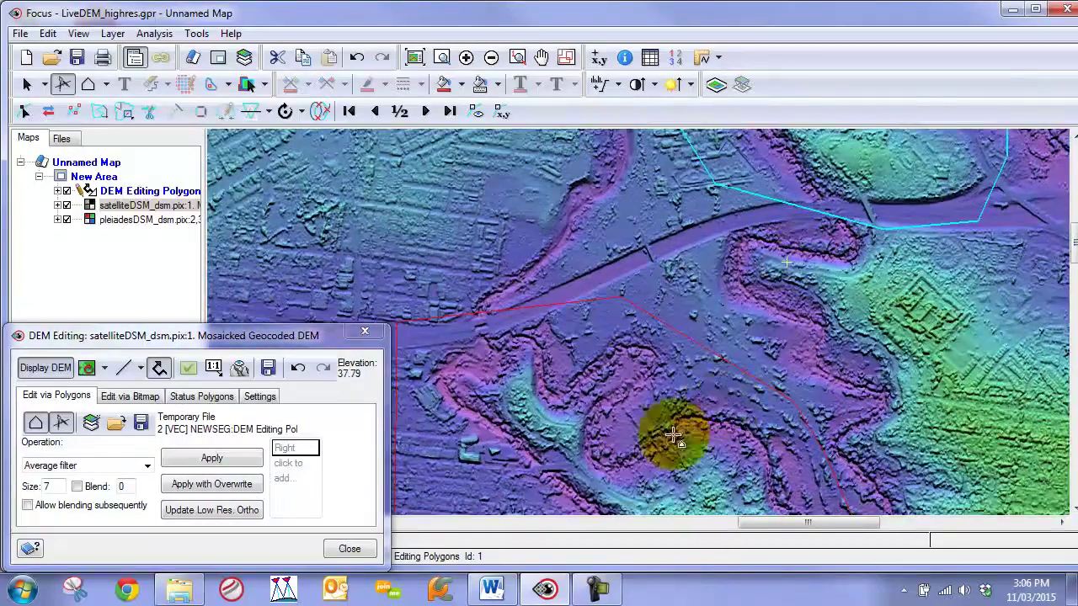
pyautogui.scroll(-2, 638, 320)
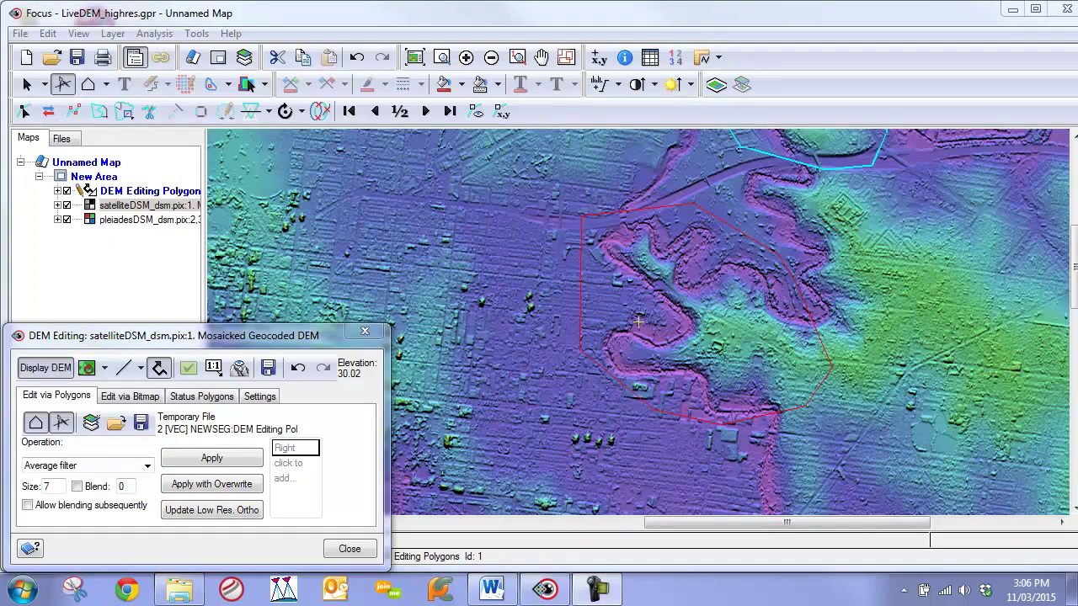
# Step: Select the cyan ridge polygon and apply Terrain filter (rough) with size 100 and gradient 30%
pyautogui.moveTo(753, 313); pyautogui.dragTo(698, 481)
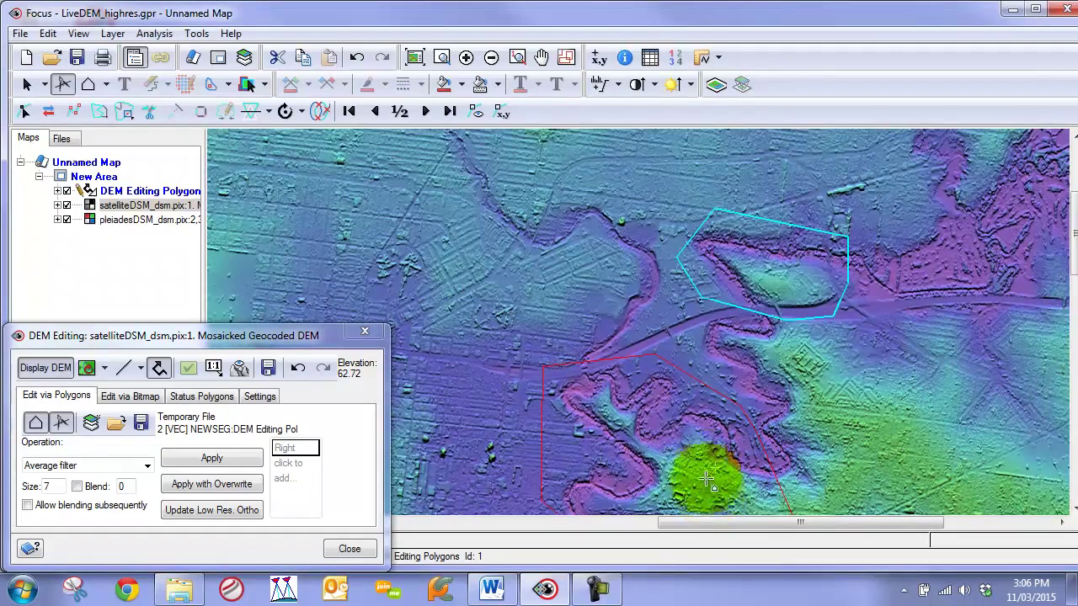
pyautogui.scroll(5, 758, 265)
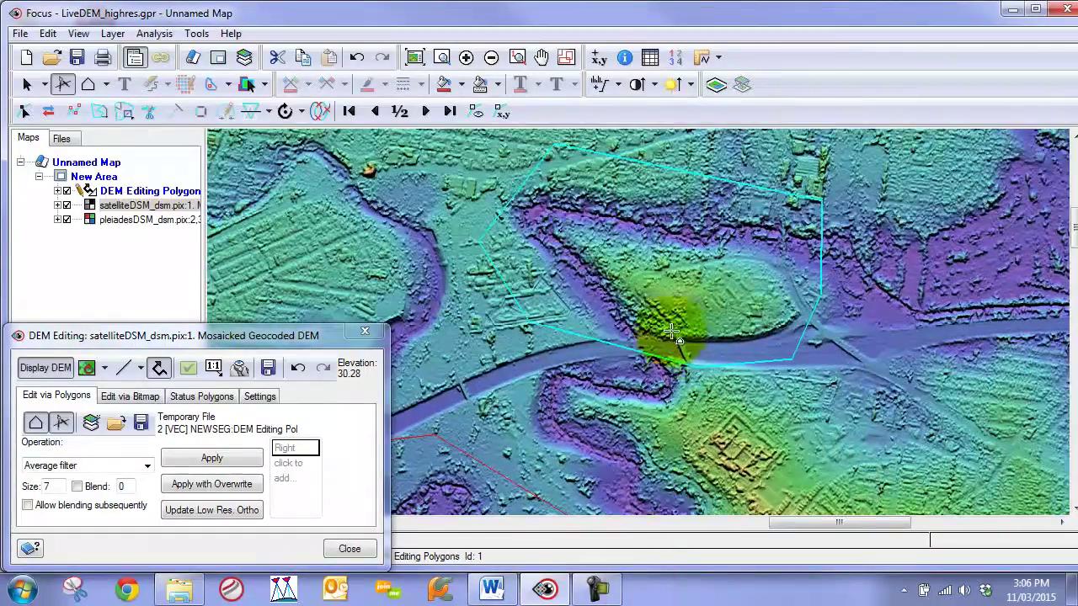
pyautogui.moveTo(672, 331); pyautogui.dragTo(675, 392)
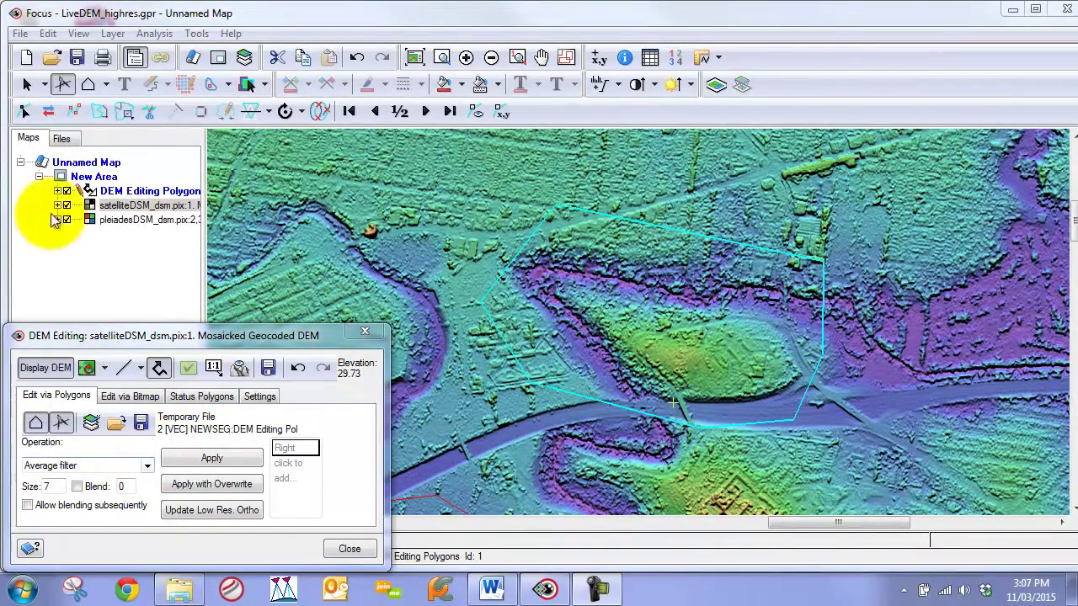
pyautogui.click(23, 88)
pyautogui.click(670, 328)
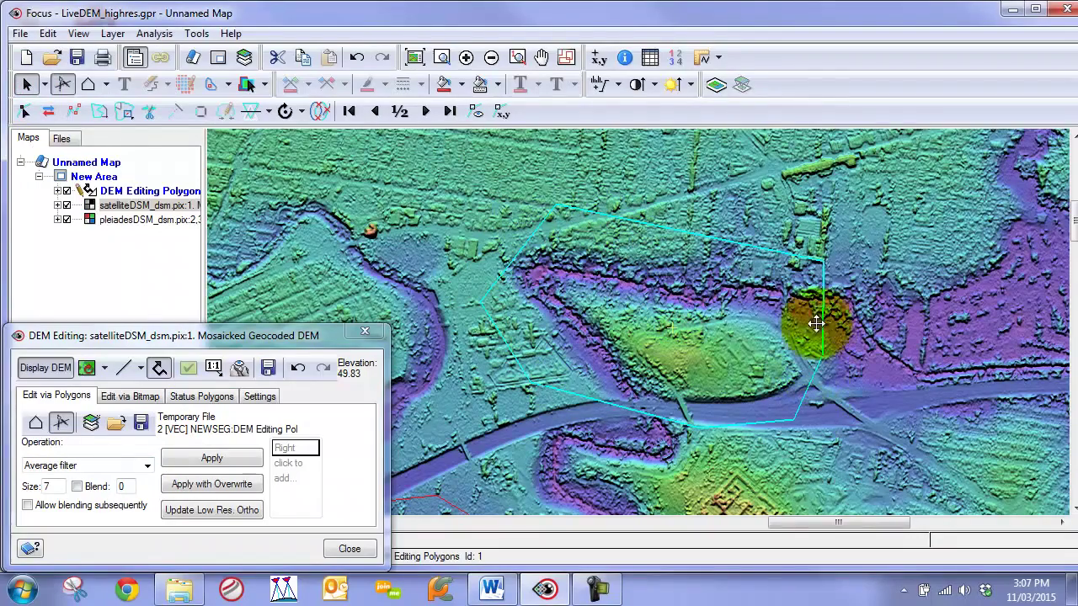
pyautogui.click(145, 465)
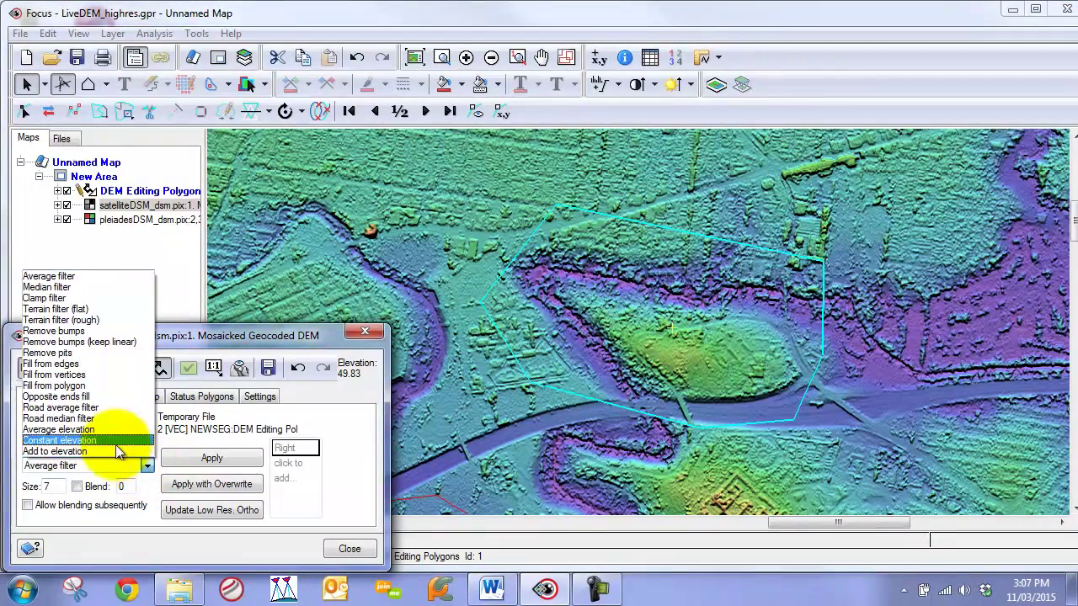
pyautogui.click(100, 321)
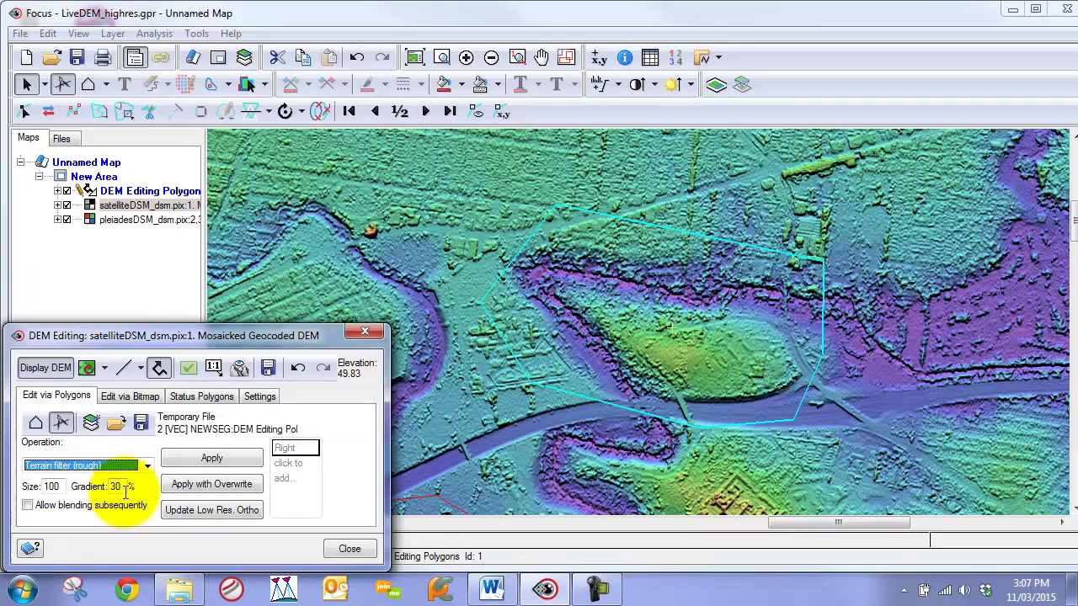
pyautogui.click(214, 459)
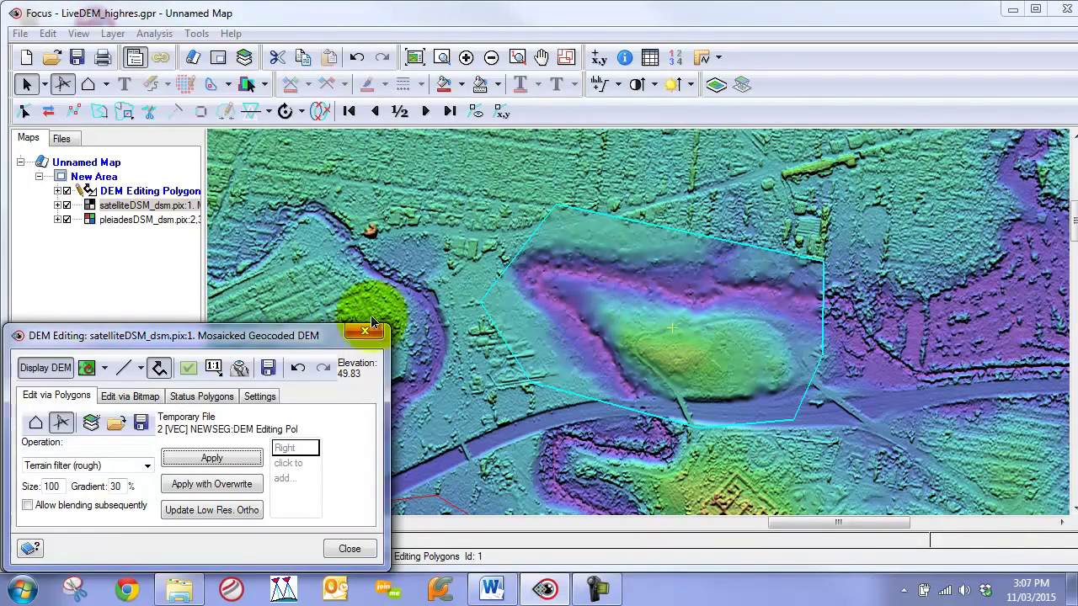
pyautogui.click(215, 371)
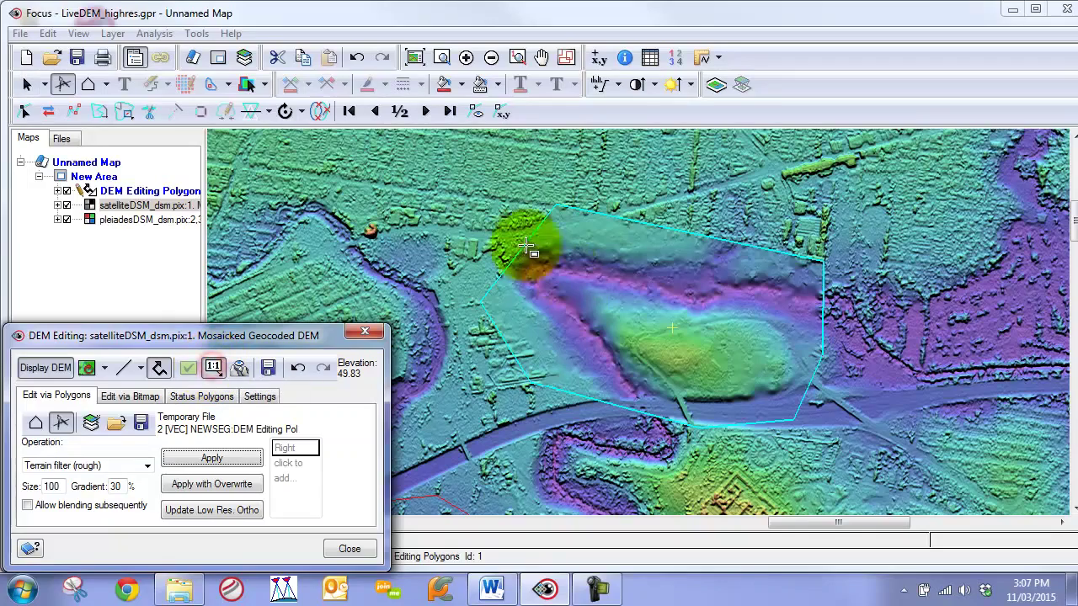
# Step: Open a Full Res. Ortho Preview of the ridge area
pyautogui.moveTo(487, 225); pyautogui.dragTo(831, 418)
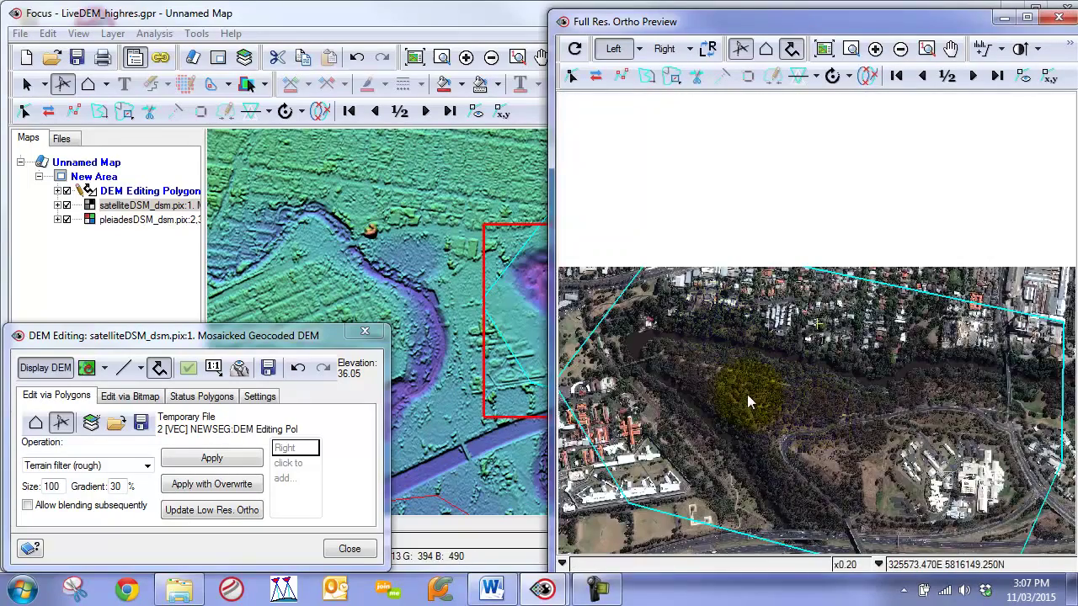
pyautogui.scroll(1, 742, 390)
pyautogui.moveTo(679, 356); pyautogui.dragTo(912, 373)
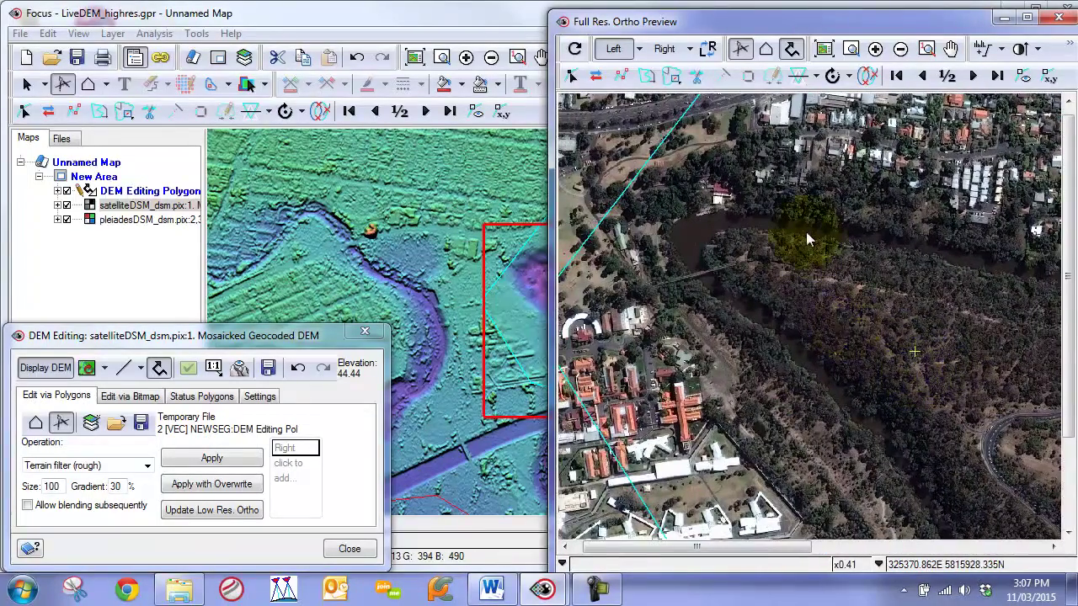
pyautogui.moveTo(806, 240); pyautogui.dragTo(769, 291)
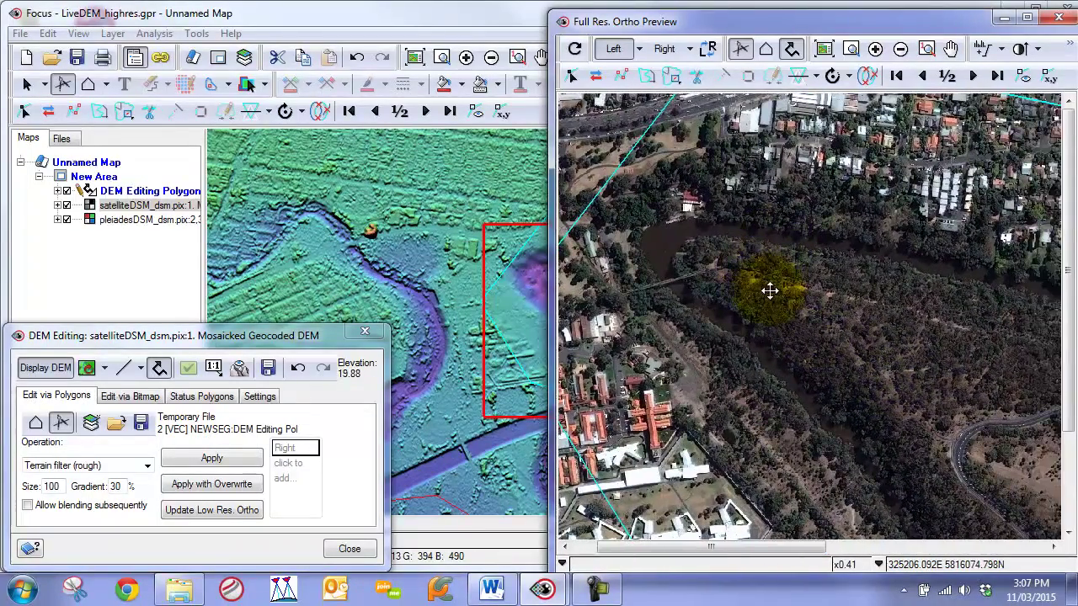
# Step: Flicker the left and right images while panning over the forested bank toward the river
pyautogui.click(710, 51)
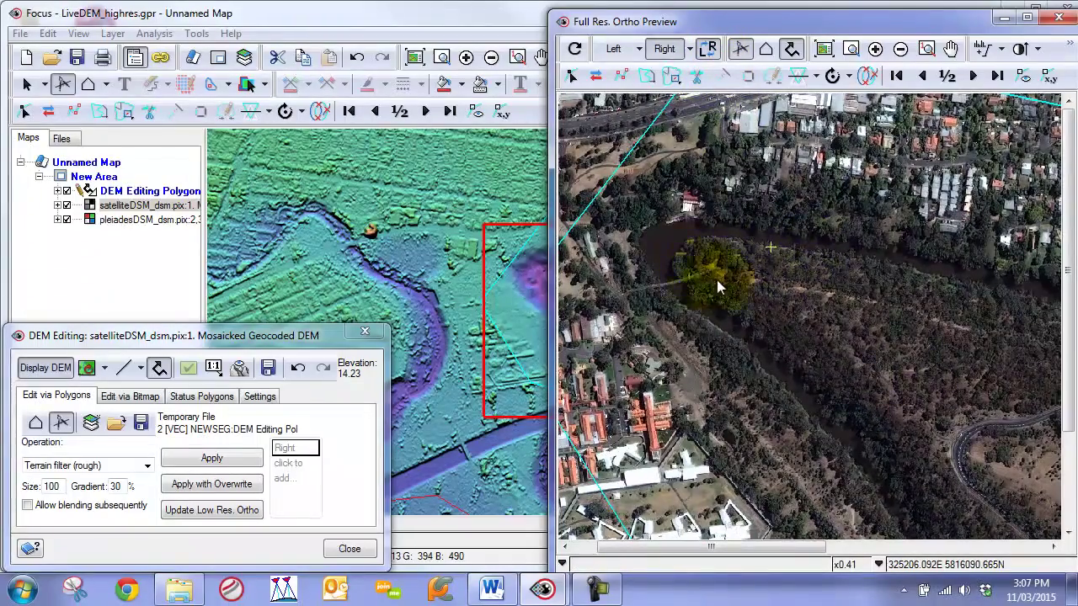
pyautogui.scroll(1, 853, 358)
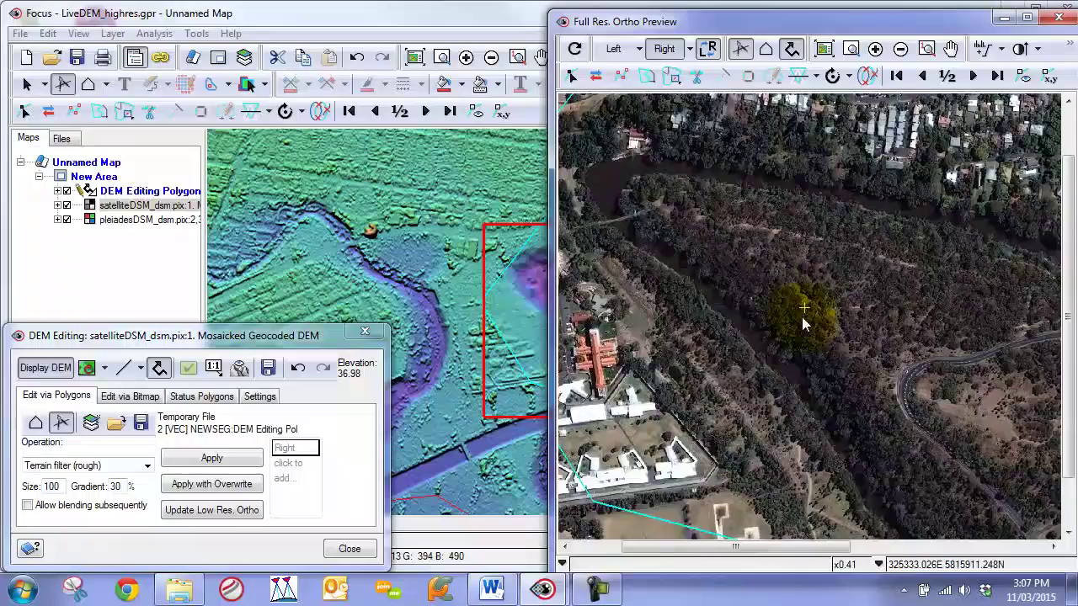
pyautogui.moveTo(785, 306); pyautogui.dragTo(766, 436)
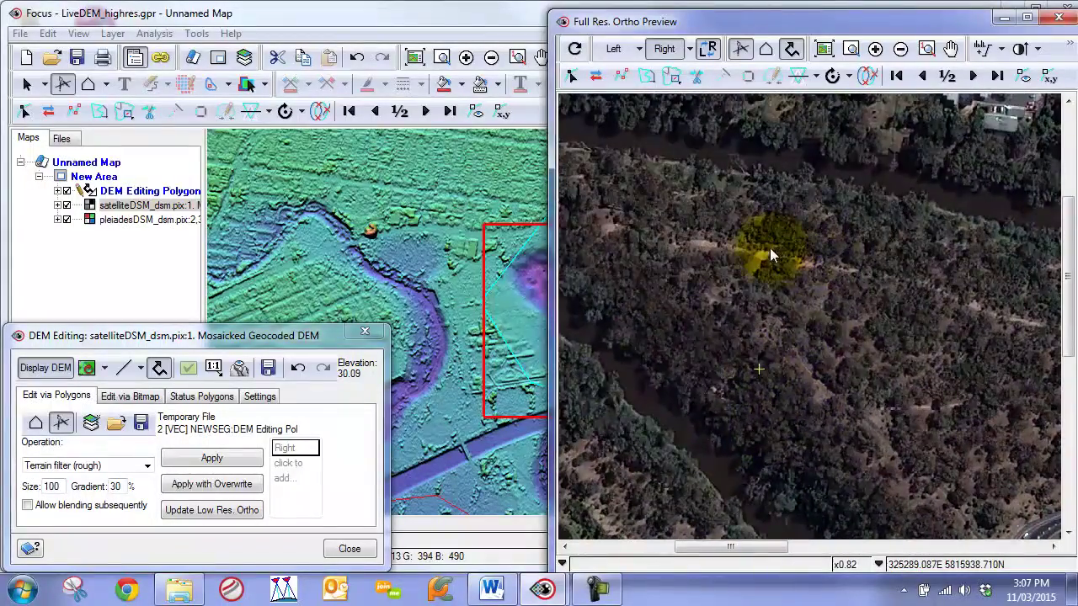
pyautogui.scroll(1, 968, 321)
pyautogui.moveTo(968, 337); pyautogui.dragTo(871, 329)
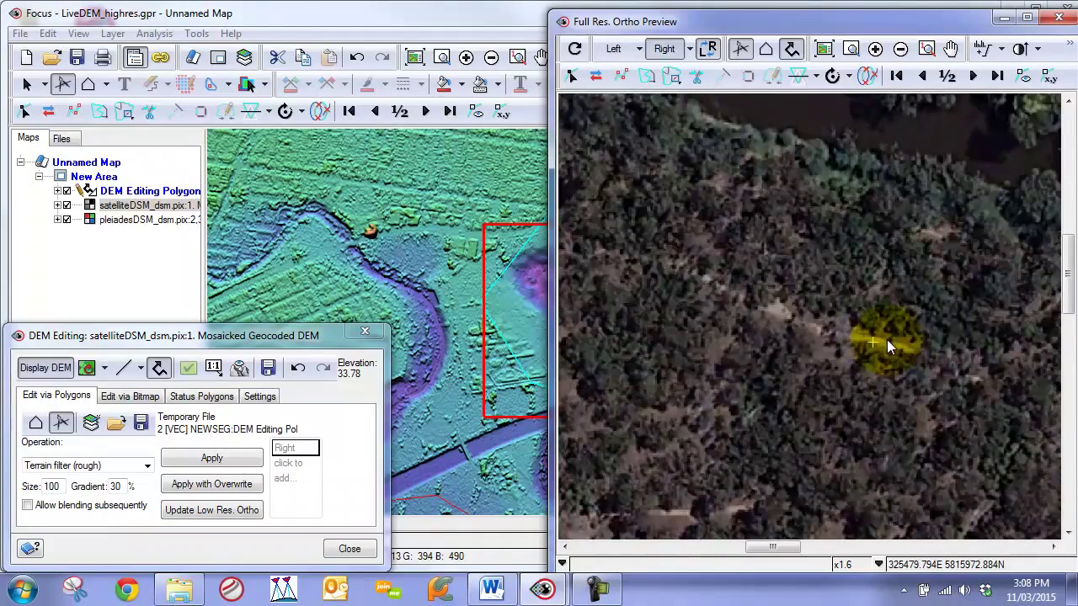
pyautogui.moveTo(899, 340); pyautogui.dragTo(885, 303)
pyautogui.moveTo(681, 308); pyautogui.dragTo(769, 175)
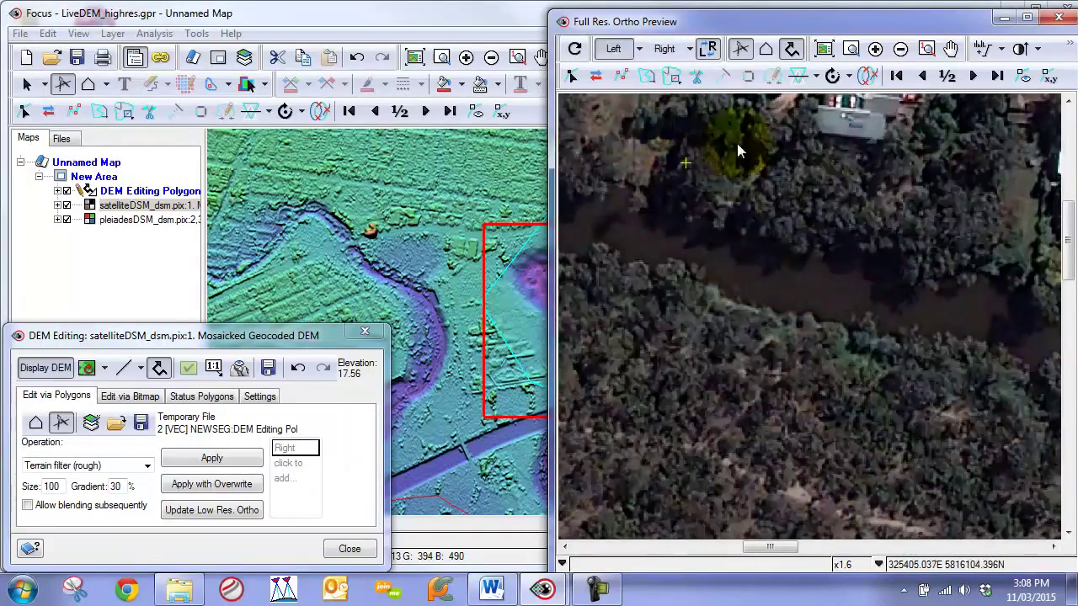
# Step: Zoom and pan the ortho preview across the forest trails
pyautogui.scroll(2, 756, 176)
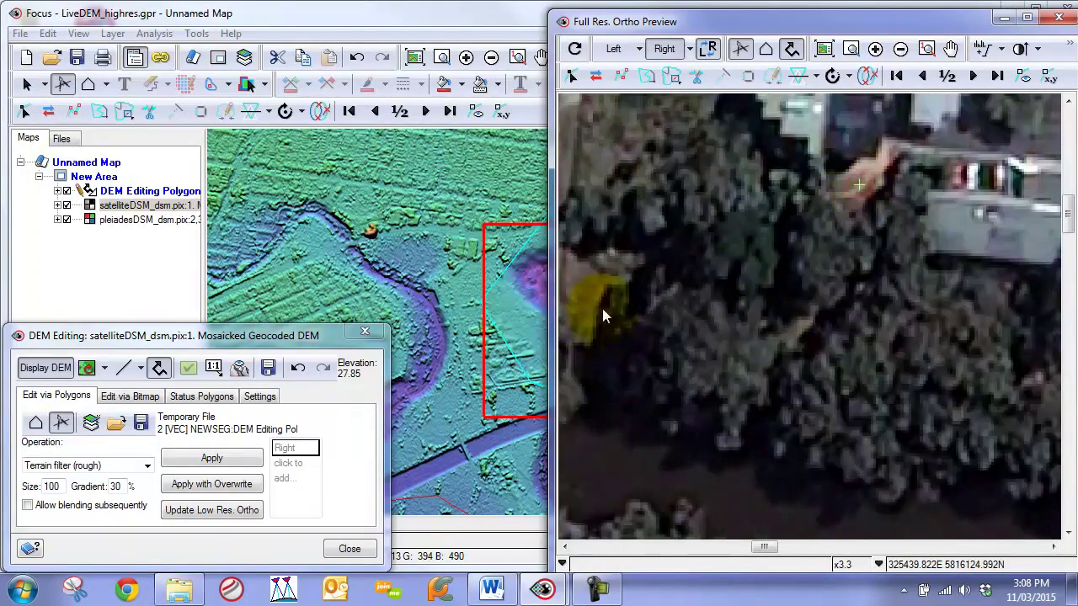
pyautogui.scroll(-2, 615, 299)
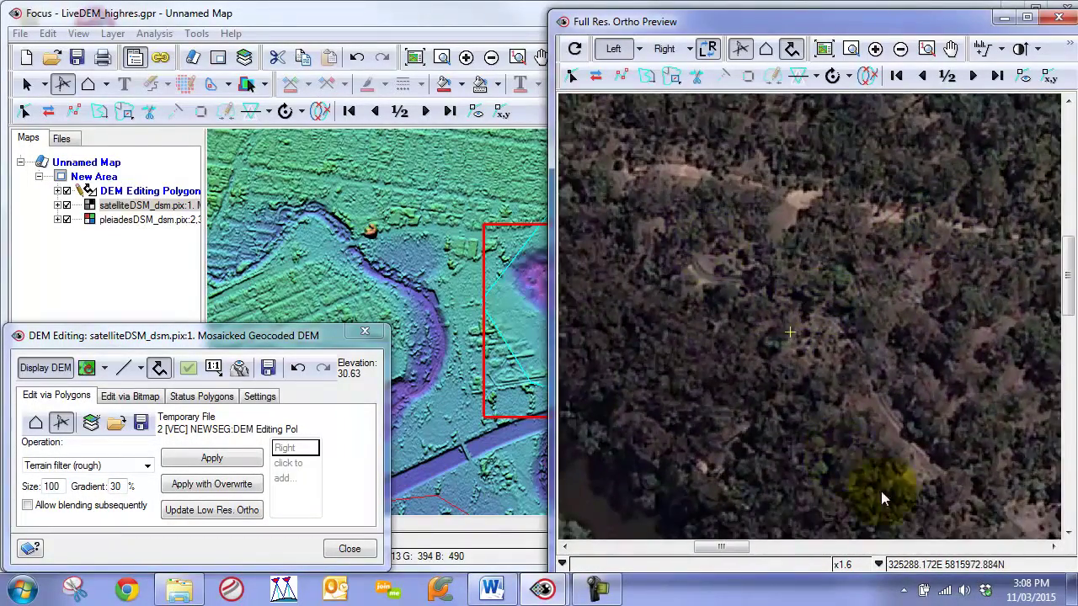
pyautogui.scroll(-2, 876, 480)
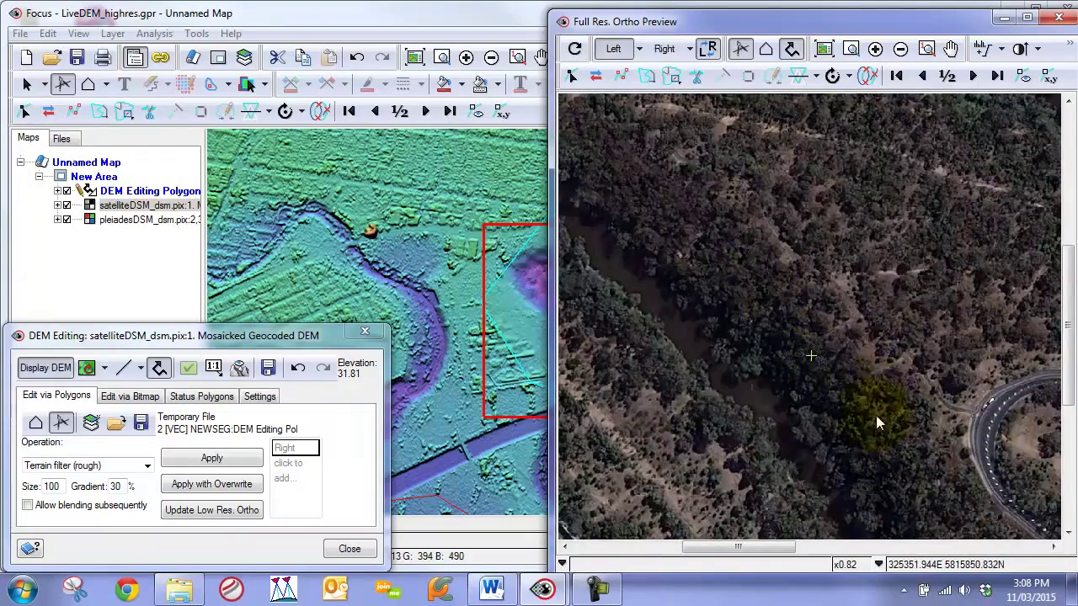
pyautogui.scroll(2, 866, 353)
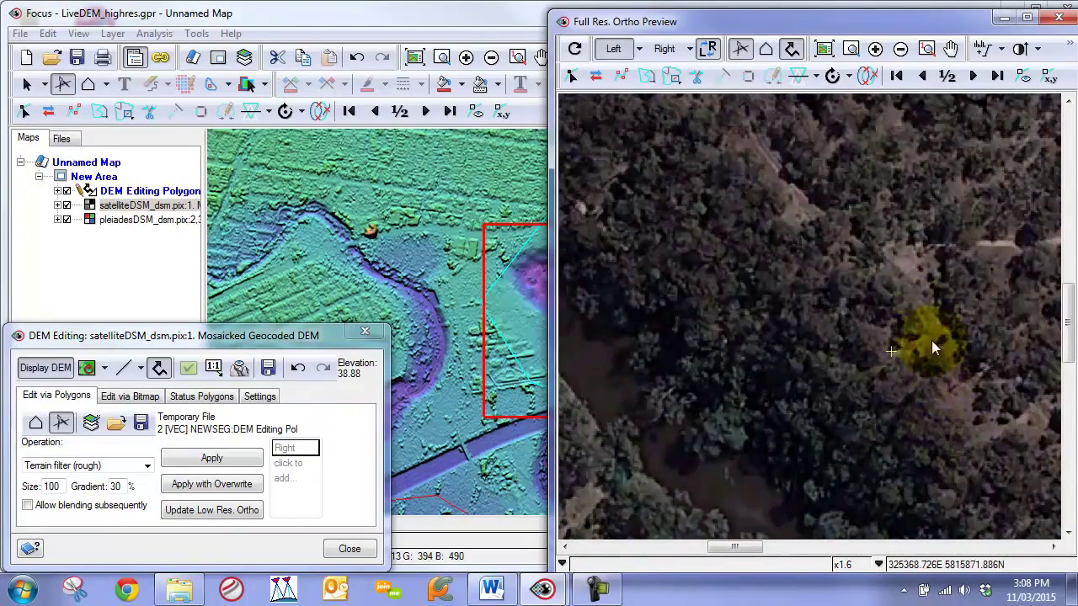
pyautogui.moveTo(754, 241); pyautogui.dragTo(899, 415)
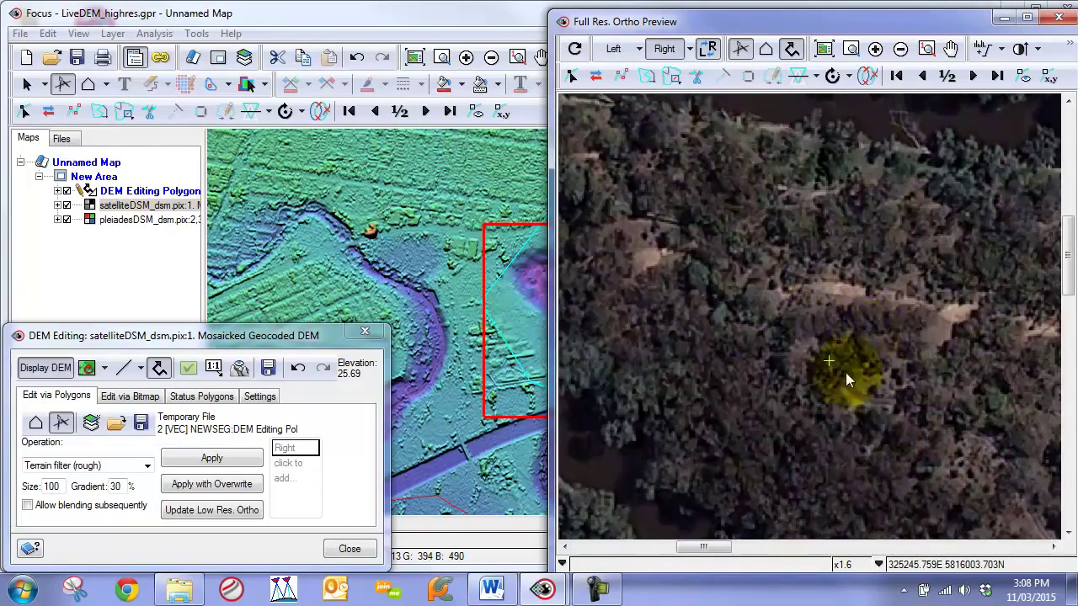
pyautogui.moveTo(816, 318); pyautogui.dragTo(949, 429)
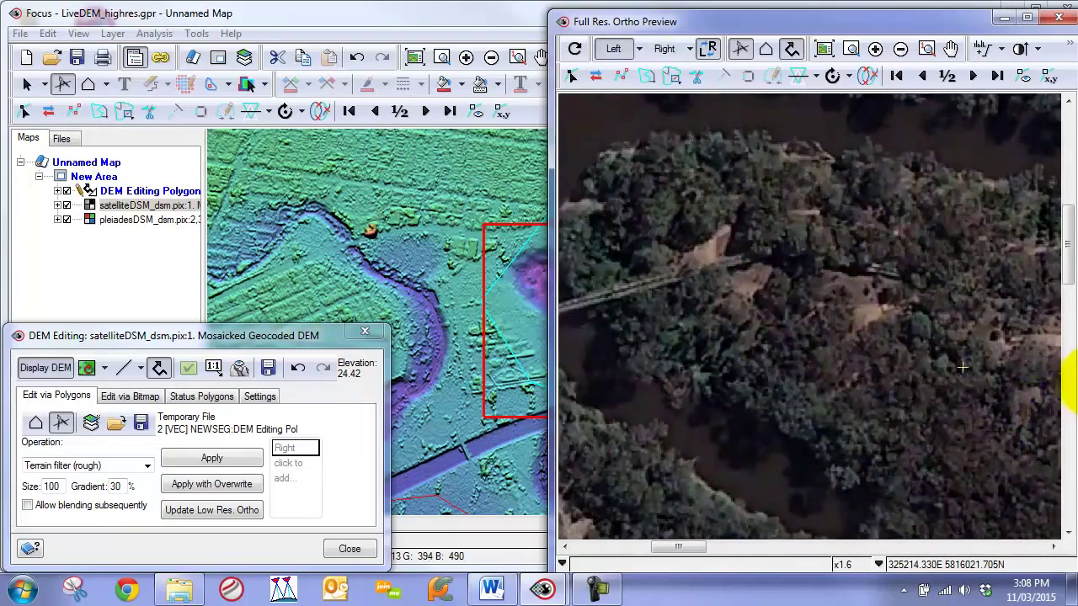
pyautogui.scroll(-3, 1015, 378)
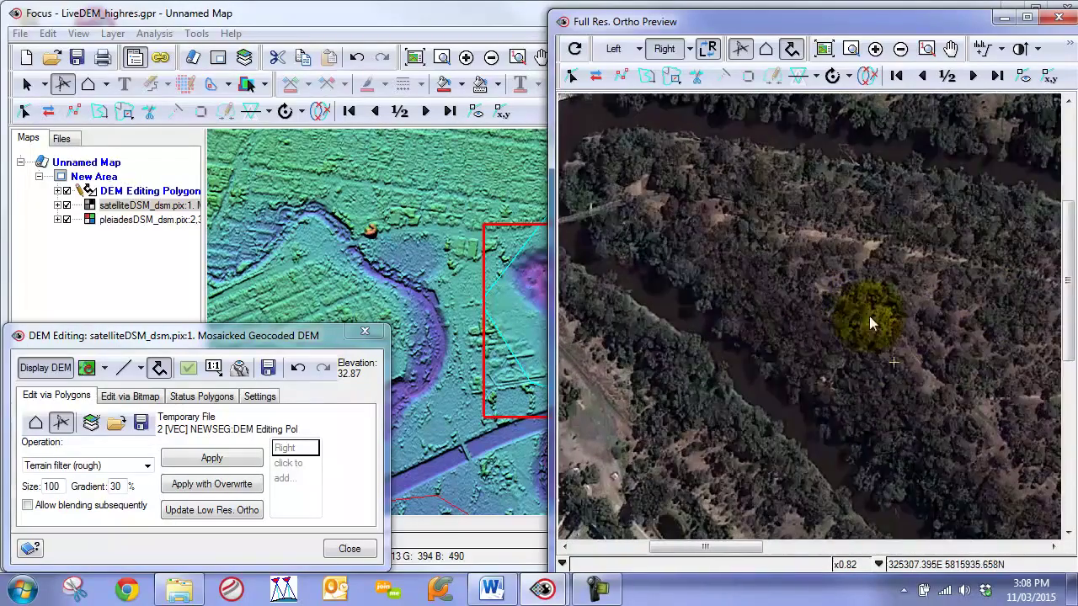
# Step: Stop the flicker and undo the terrain filter in DEM Editing
pyautogui.click(710, 50)
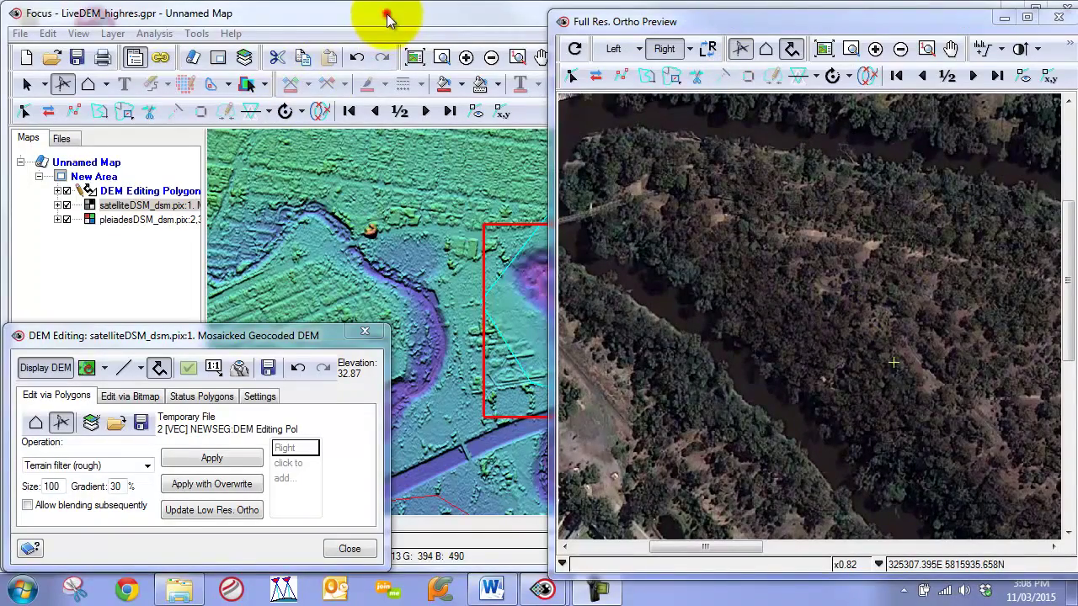
pyautogui.click(387, 13)
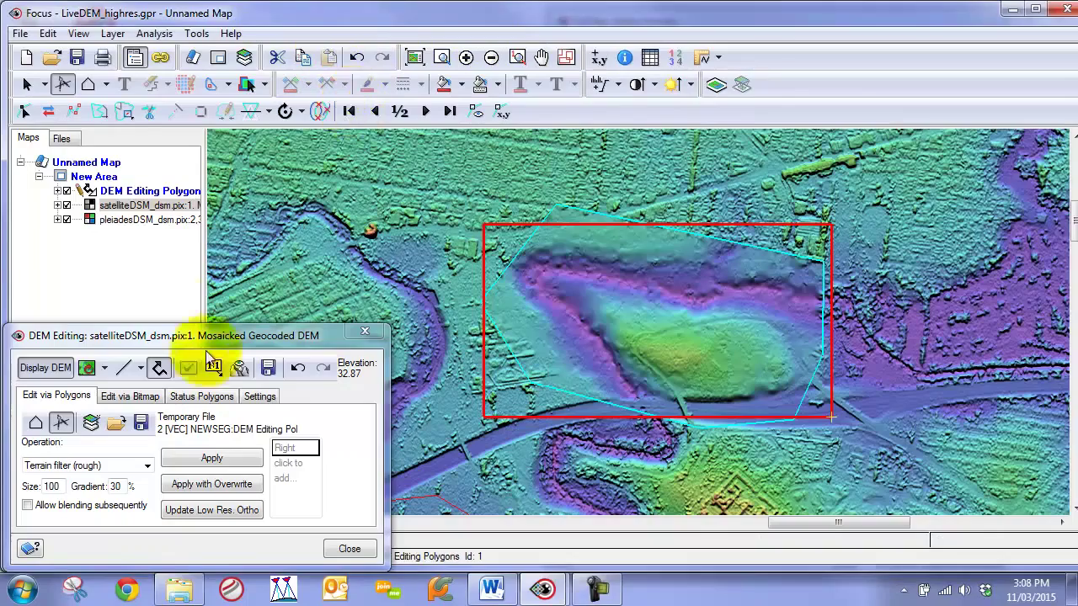
pyautogui.click(298, 368)
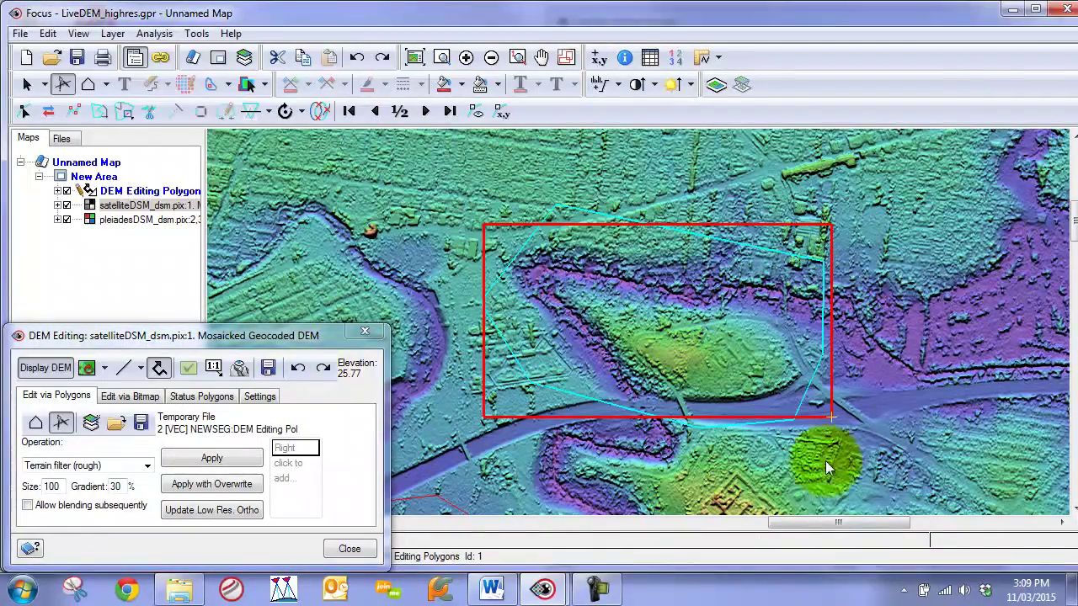
pyautogui.click(592, 592)
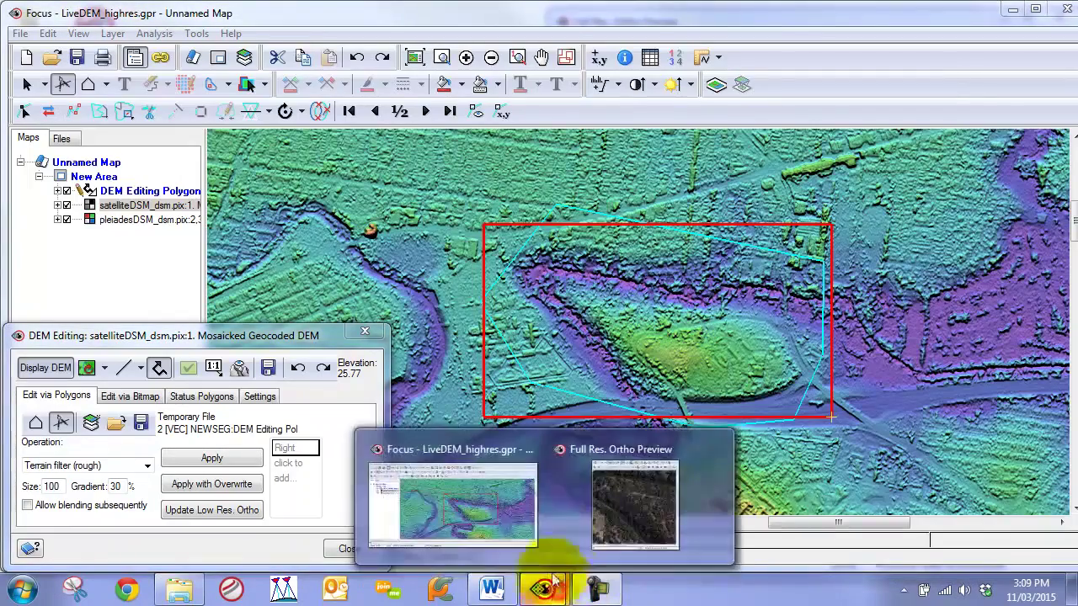
# Step: Bring back the Full Res. Ortho Preview with left/right flicker on and zoom in
pyautogui.click(647, 483)
pyautogui.moveTo(762, 28); pyautogui.dragTo(738, 26)
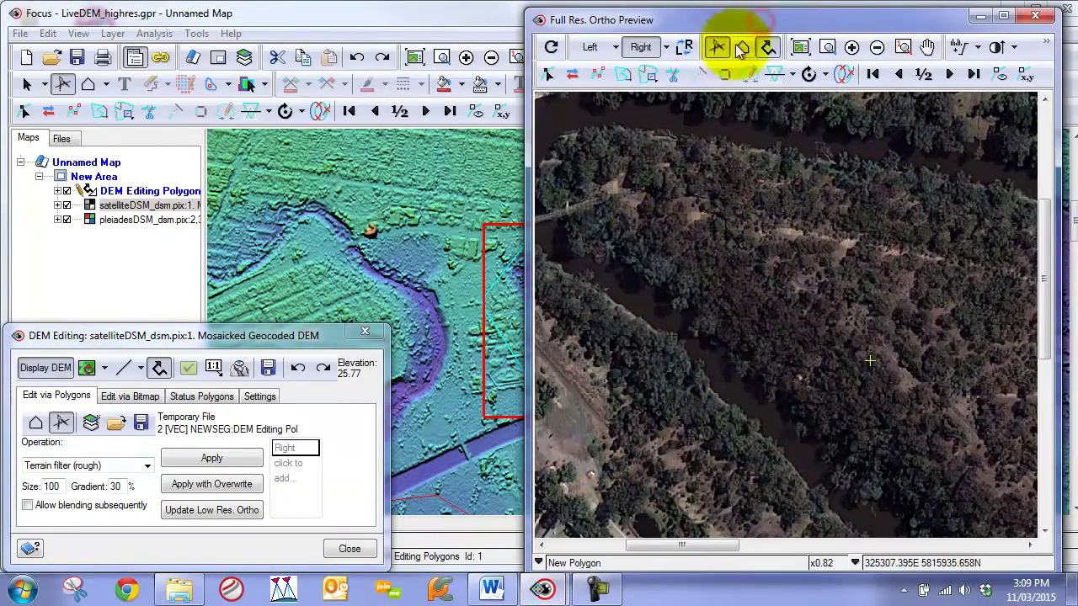
pyautogui.click(684, 47)
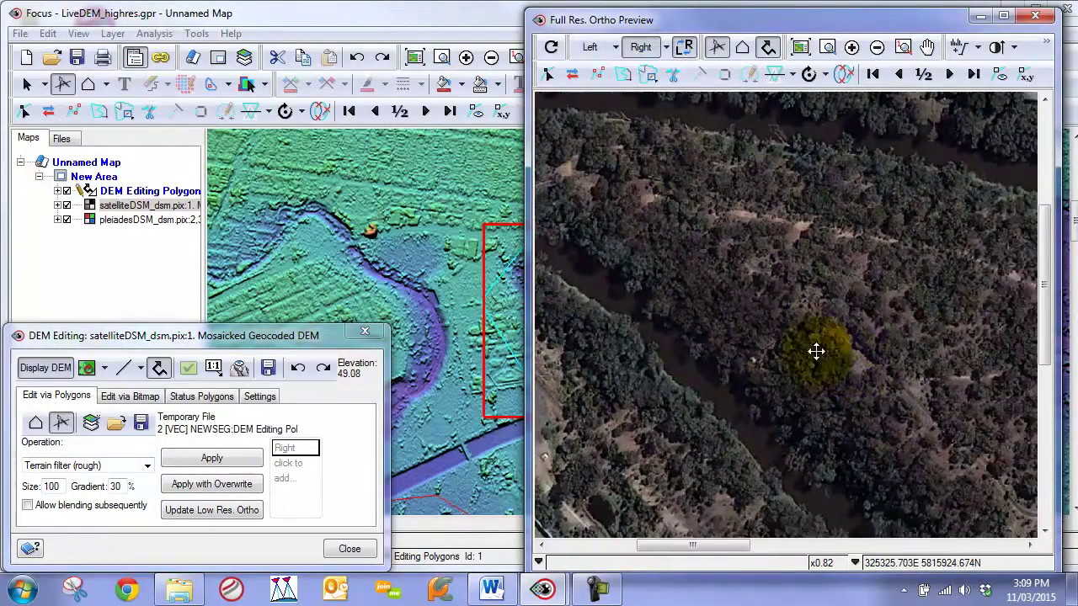
pyautogui.scroll(3, 884, 428)
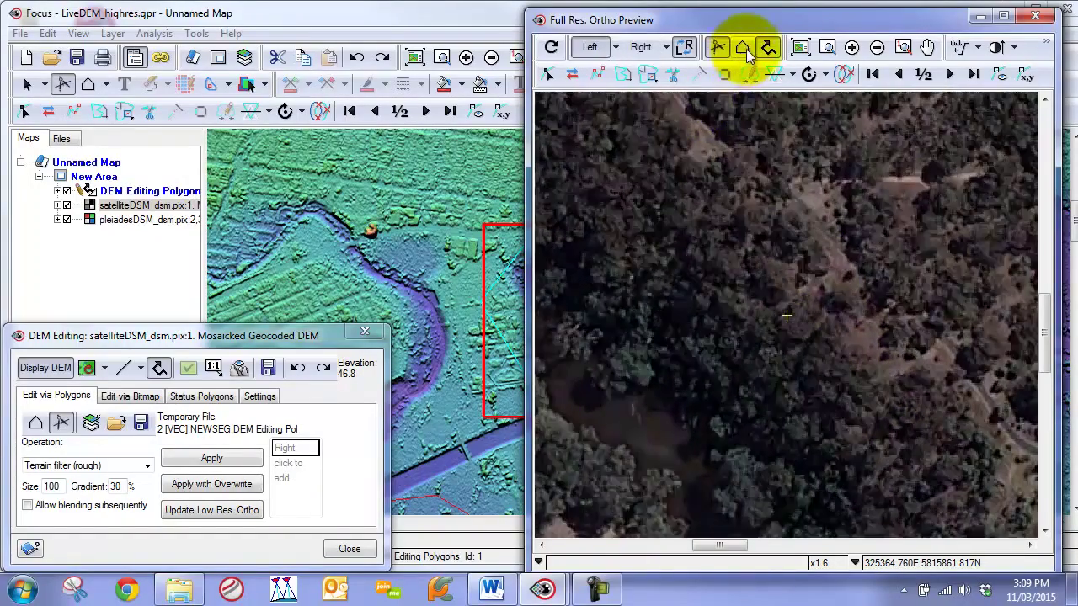
# Step: Draw new editing polygons over two small footpath patches
pyautogui.click(745, 49)
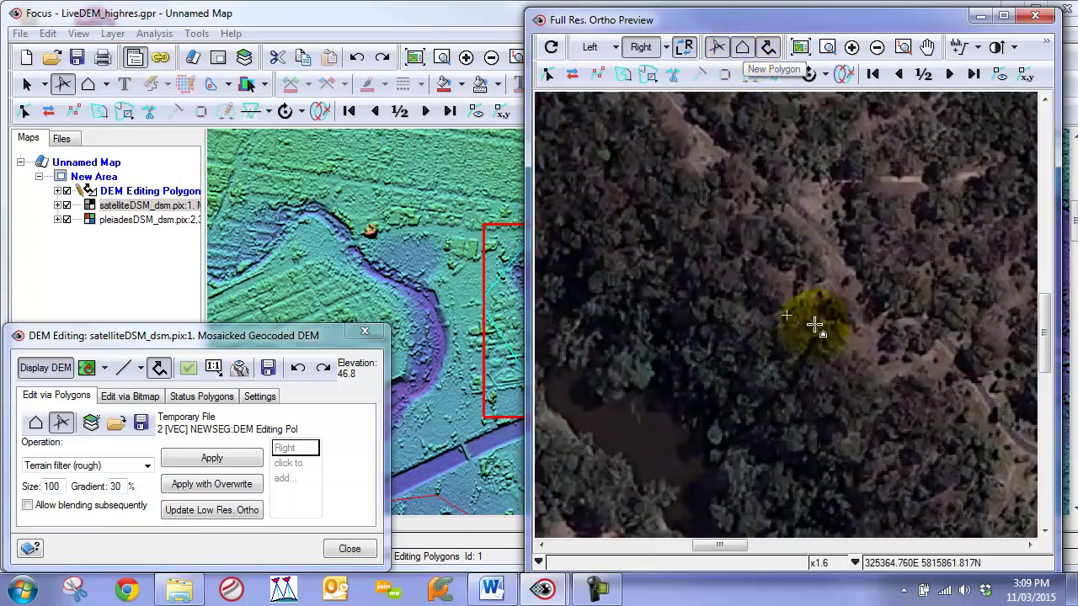
pyautogui.click(867, 326)
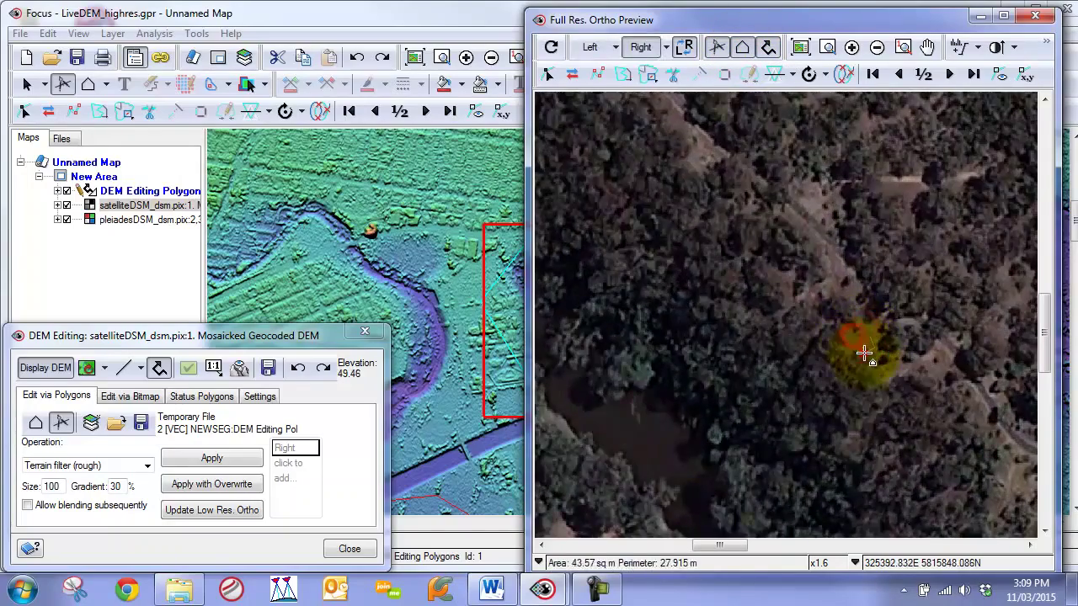
pyautogui.click(845, 282)
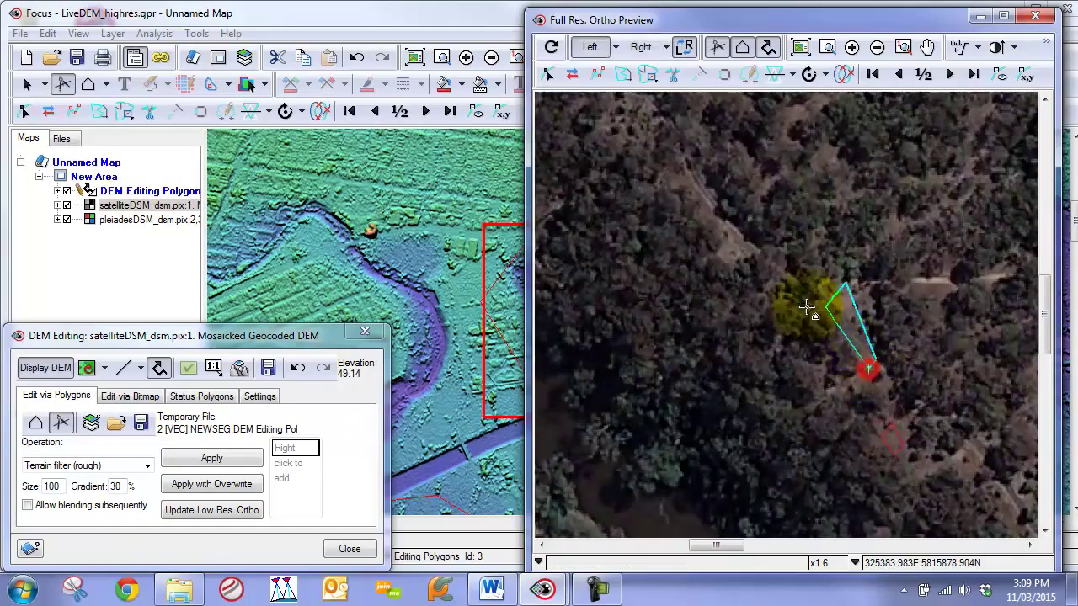
pyautogui.rightClick(807, 308)
pyautogui.click(798, 368)
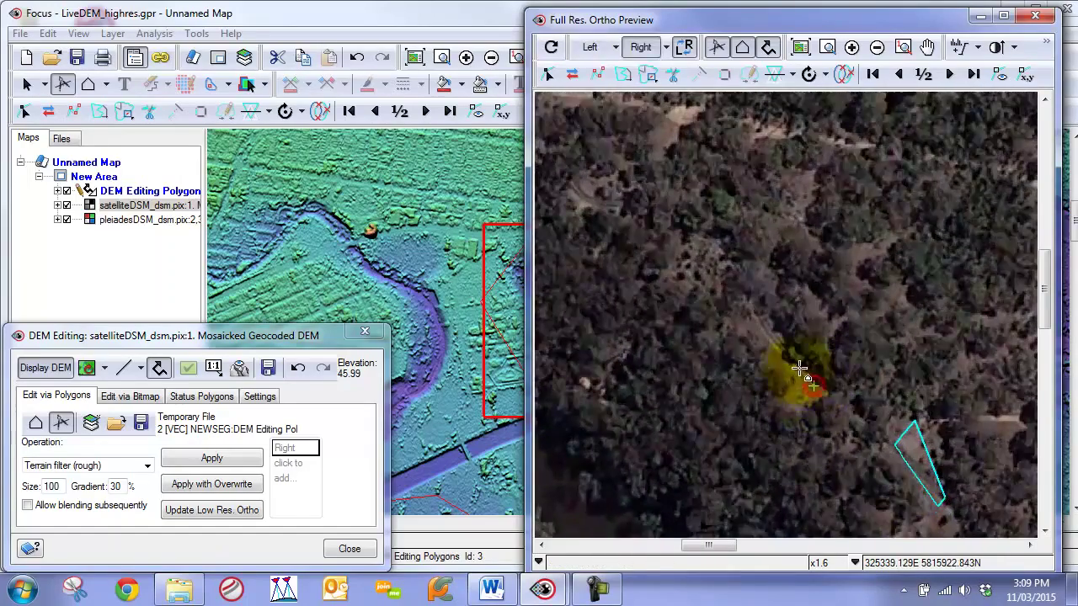
pyautogui.rightClick(789, 392)
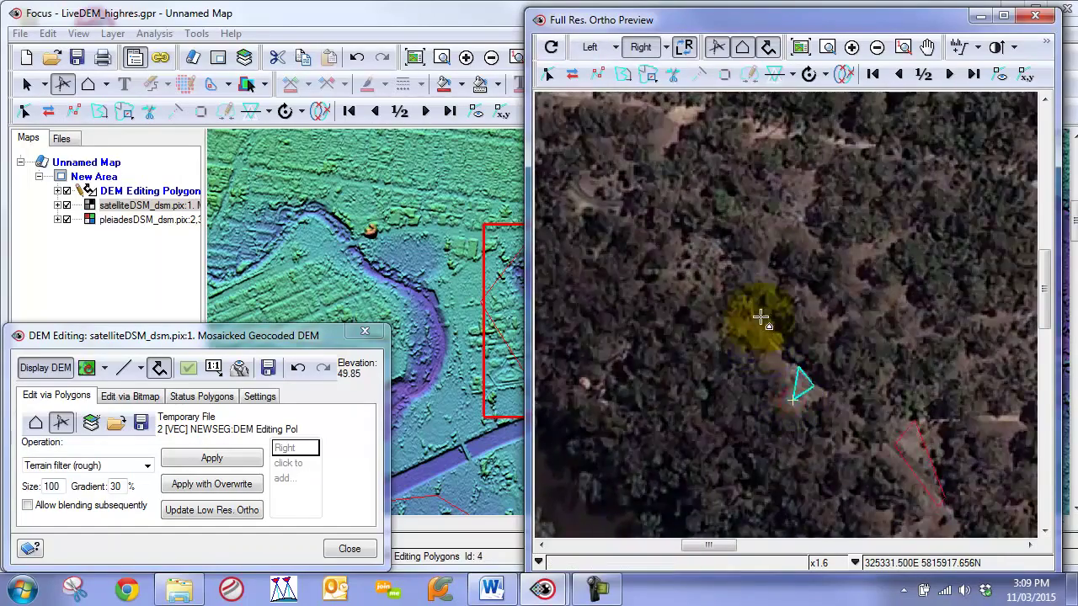
# Step: Outline another polygon on a nearby bare path patch among the trees
pyautogui.click(770, 344)
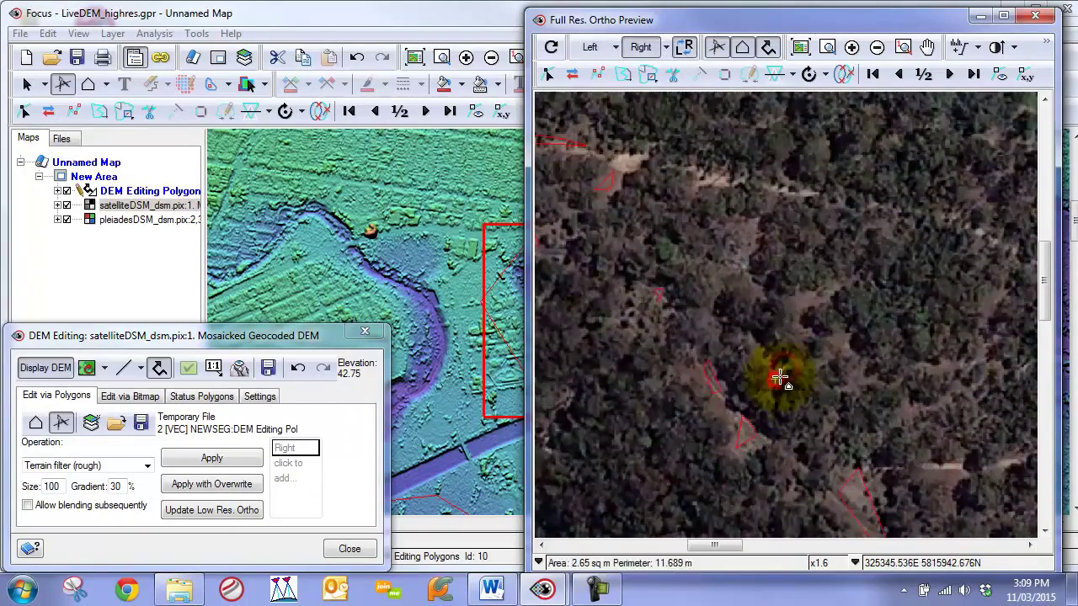
pyautogui.scroll(3, 715, 378)
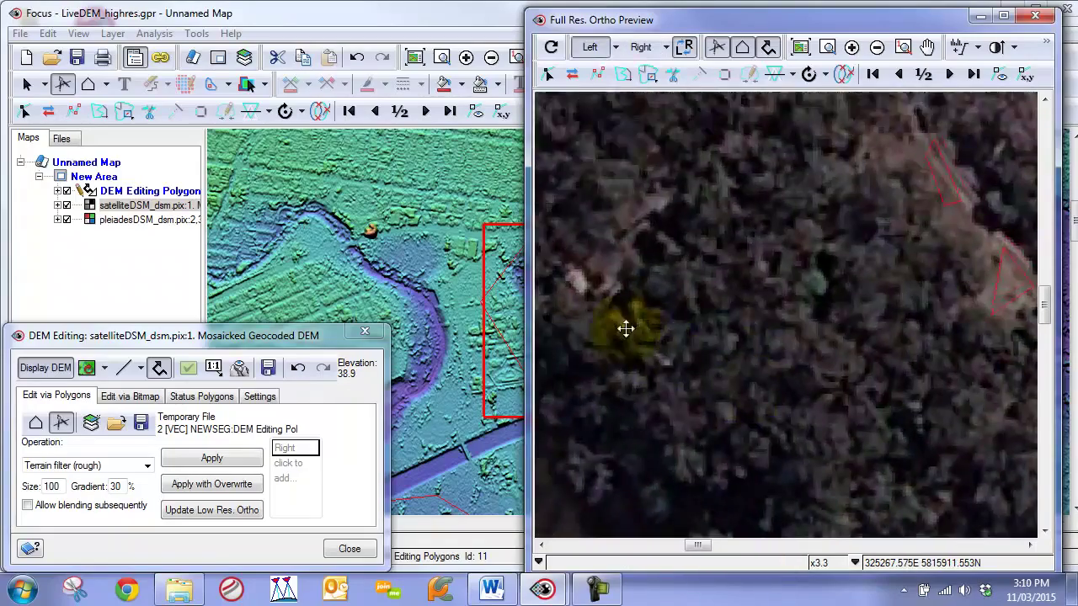
pyautogui.click(752, 347)
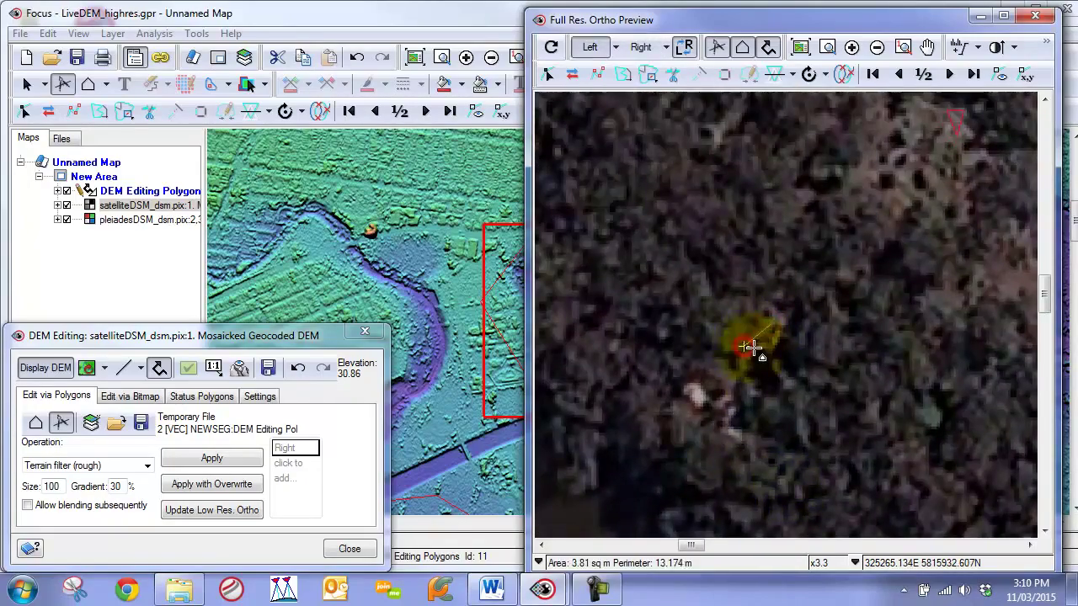
pyautogui.scroll(-3, 756, 350)
pyautogui.click(683, 47)
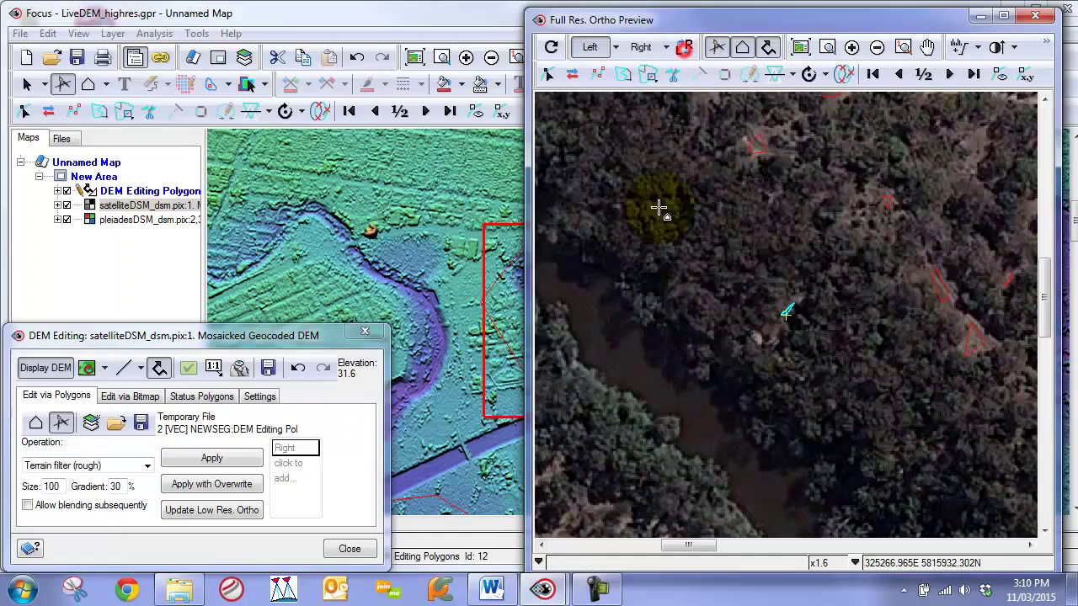
# Step: Reapply the rough terrain filter to the large editing polygon, then switch back to the ortho preview
pyautogui.click(447, 14)
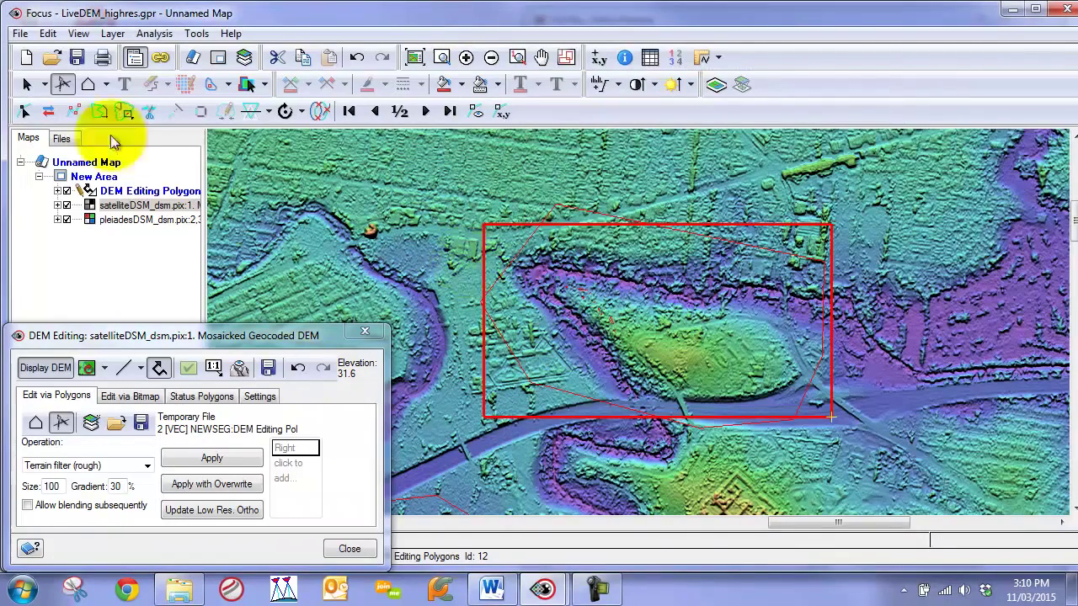
pyautogui.click(26, 84)
pyautogui.click(562, 245)
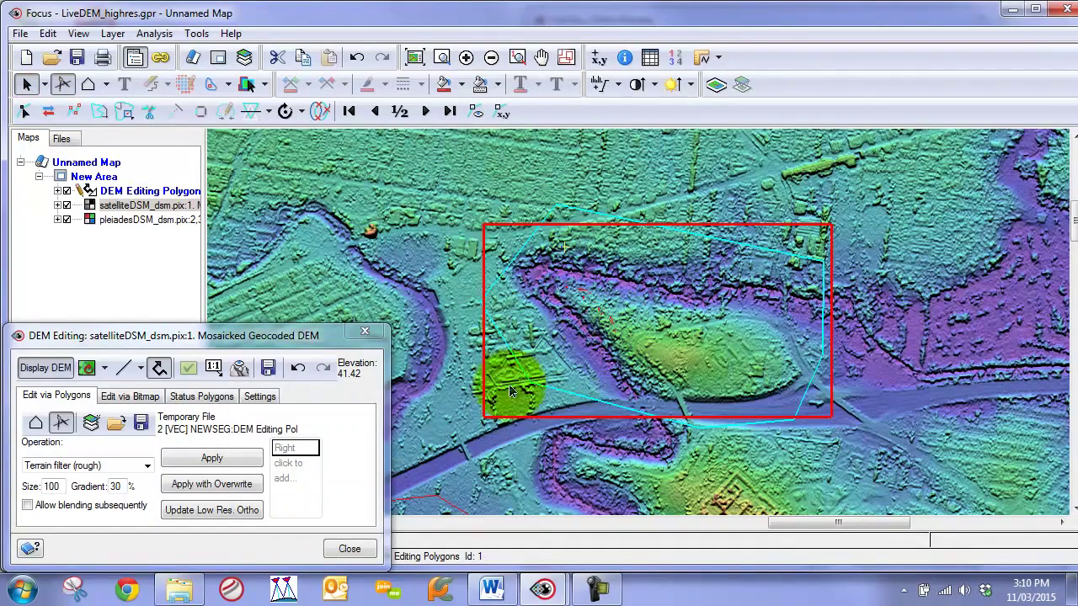
pyautogui.click(211, 459)
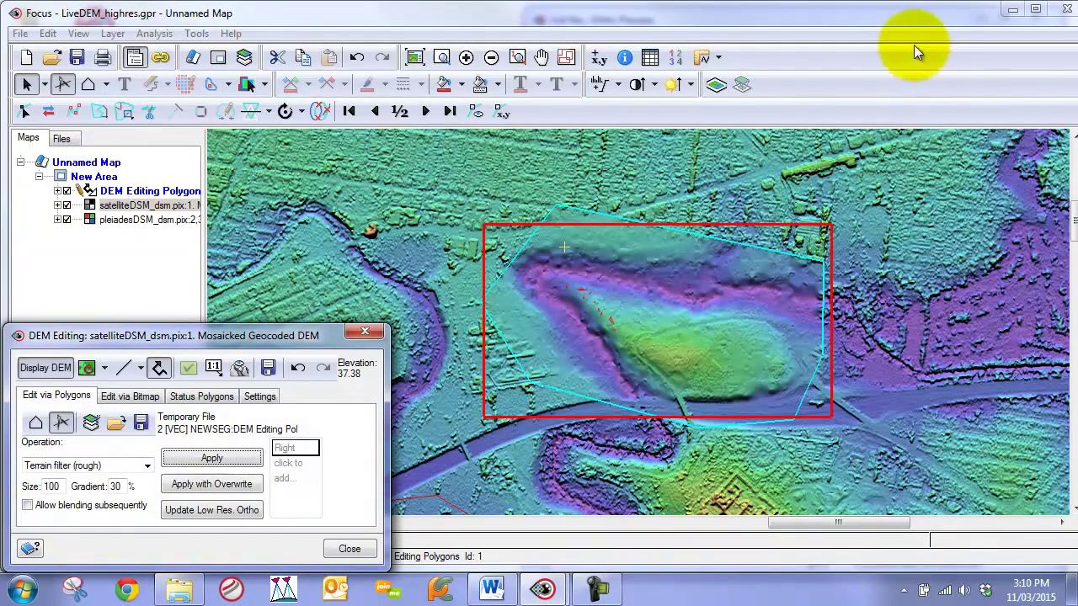
pyautogui.hotkey('alt', 'Tab')
pyautogui.hotkey('alt', 'Tab')
pyautogui.hotkey('alt', 'Tab')
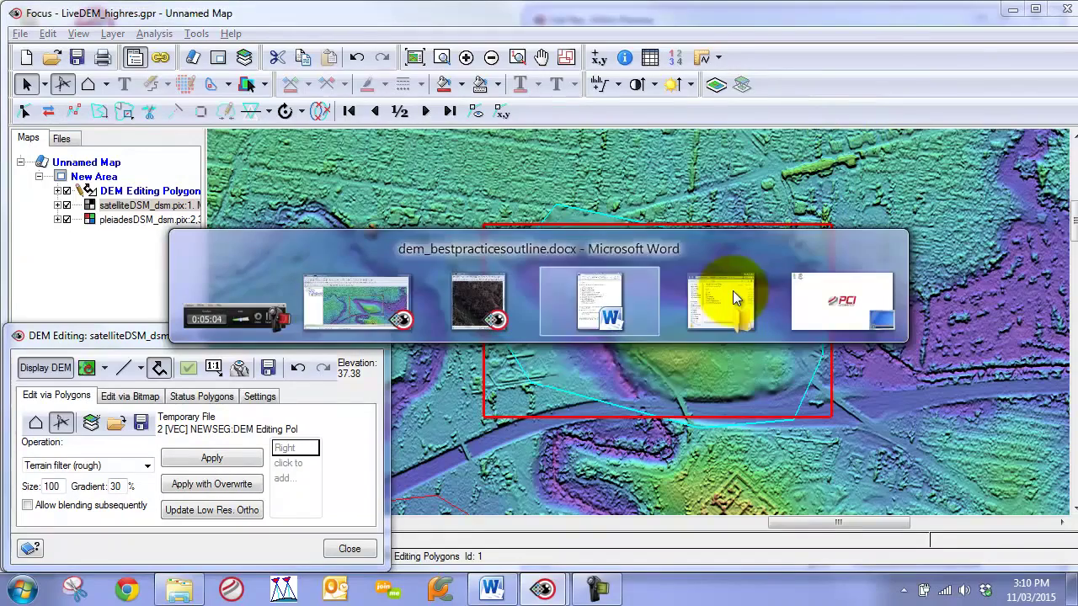
pyautogui.hotkey('alt', 'shift', 'Tab')
pyautogui.hotkey('alt', 'shift', 'Tab')
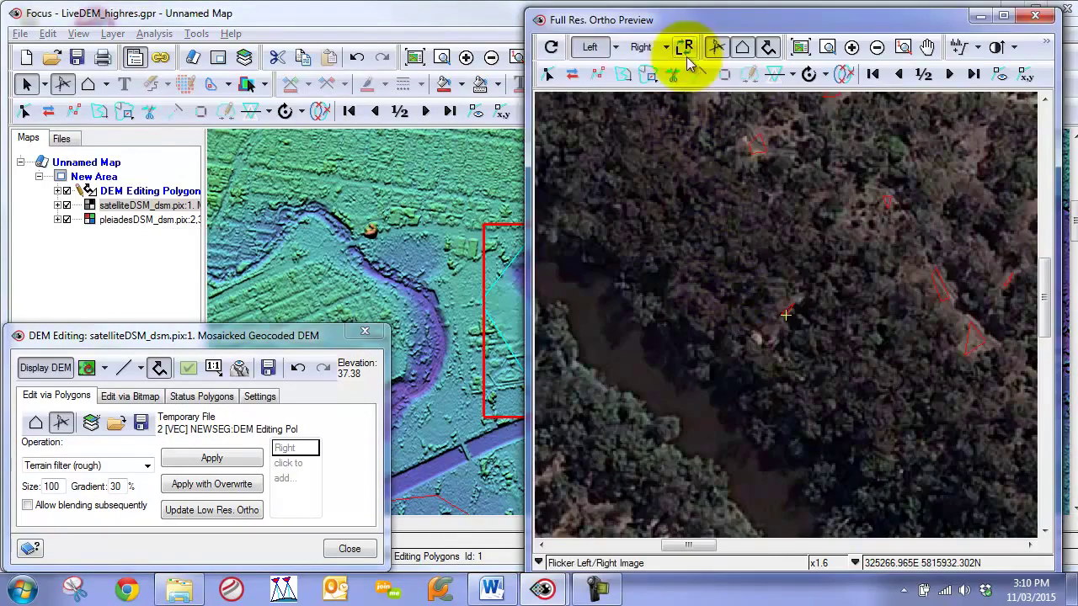
# Step: Regenerate the ortho preview from the edited DSM, compare left/right images, then close it
pyautogui.click(551, 48)
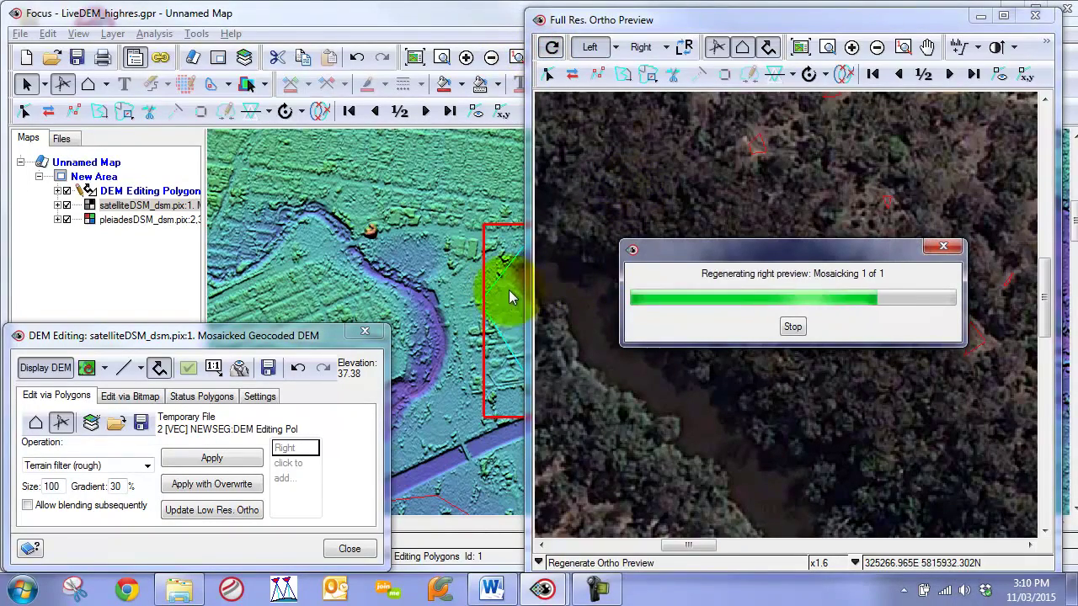
pyautogui.scroll(-6, 718, 244)
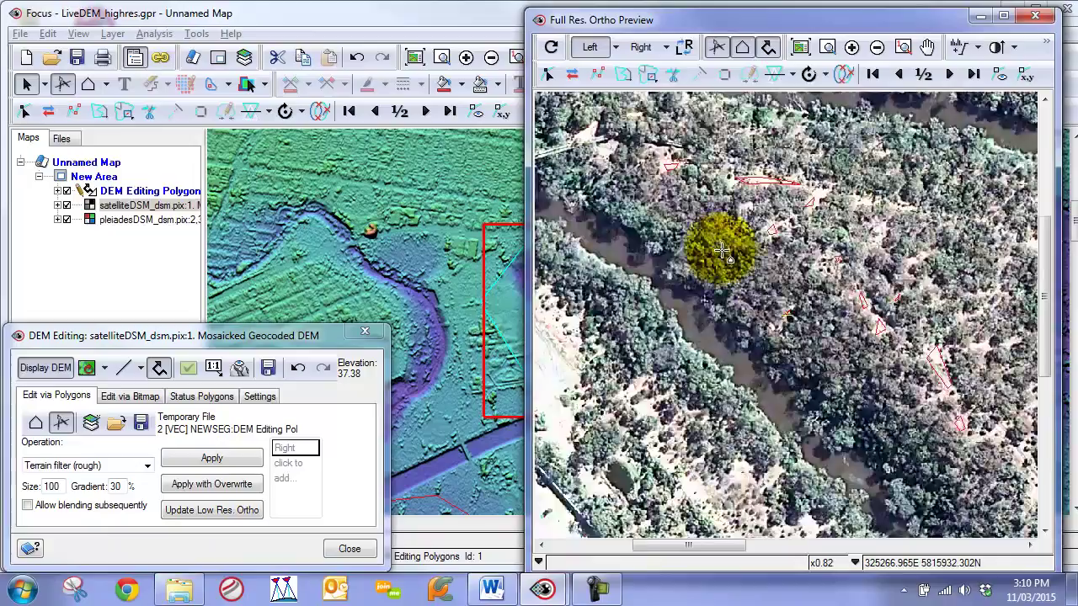
pyautogui.click(685, 48)
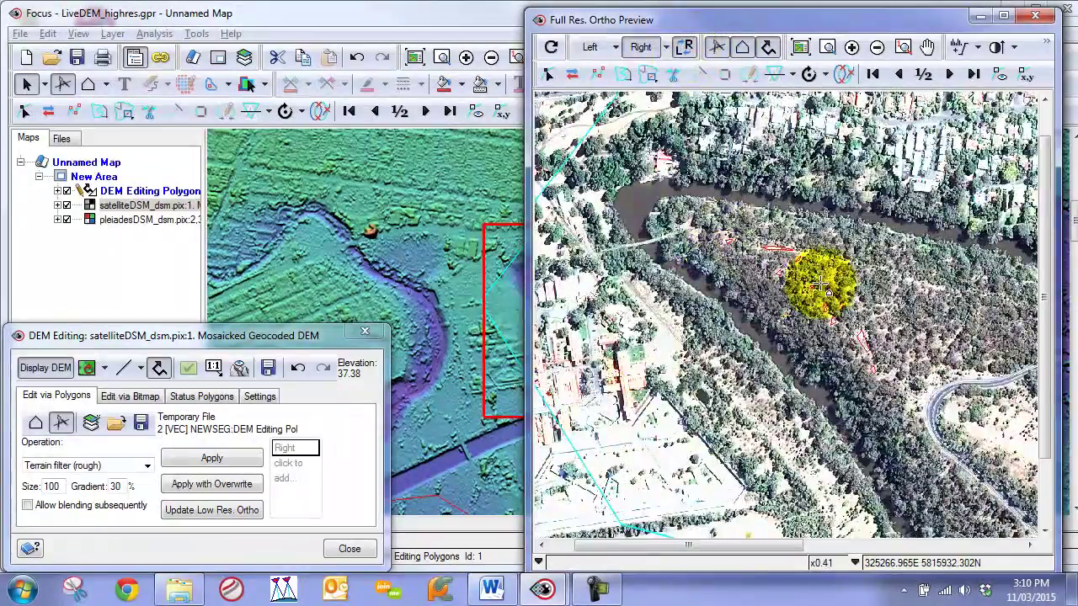
pyautogui.scroll(6, 807, 278)
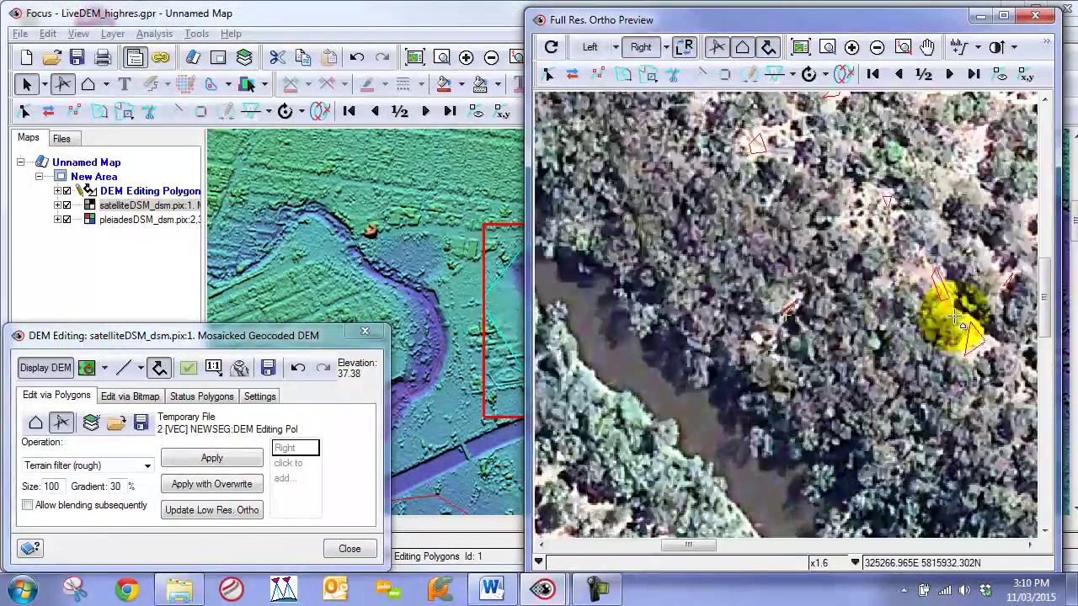
pyautogui.moveTo(958, 373); pyautogui.dragTo(720, 206)
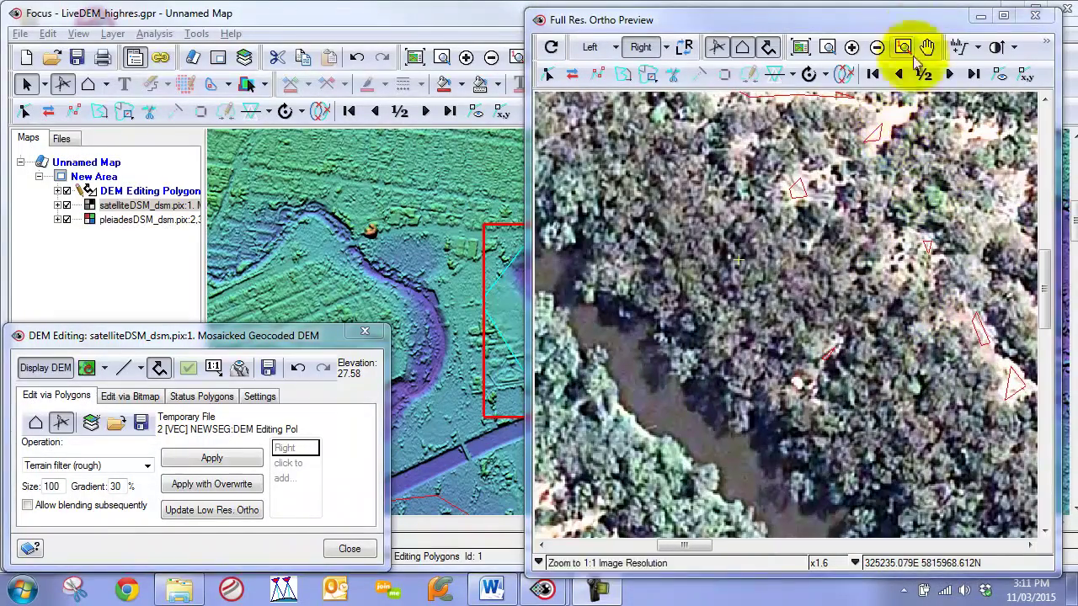
pyautogui.click(1034, 16)
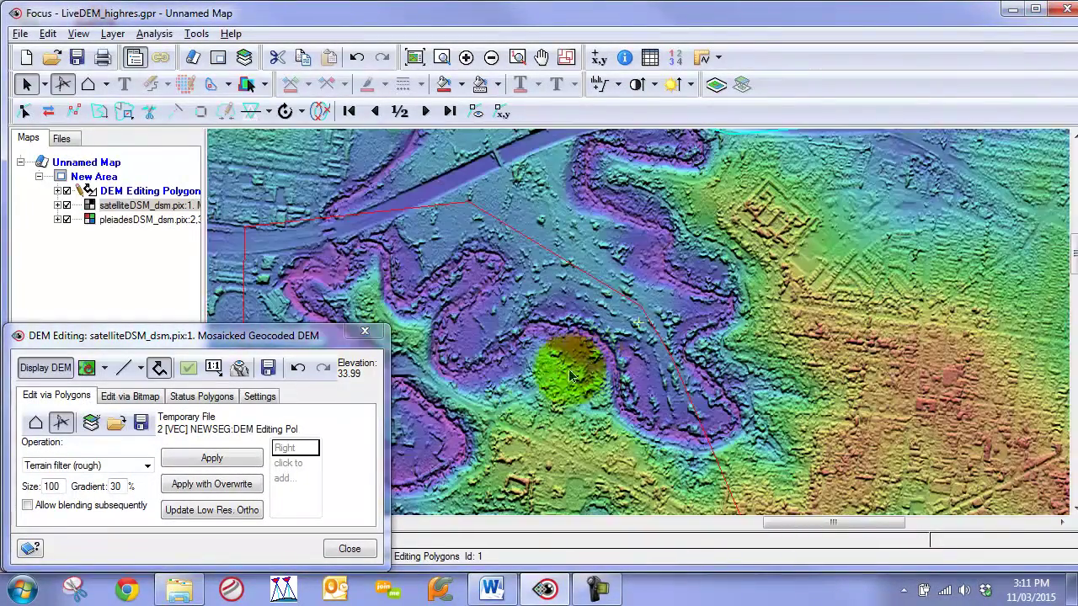
# Step: Close the river-bend polygon and apply the rough terrain filter inside it
pyautogui.scroll(2, 593, 358)
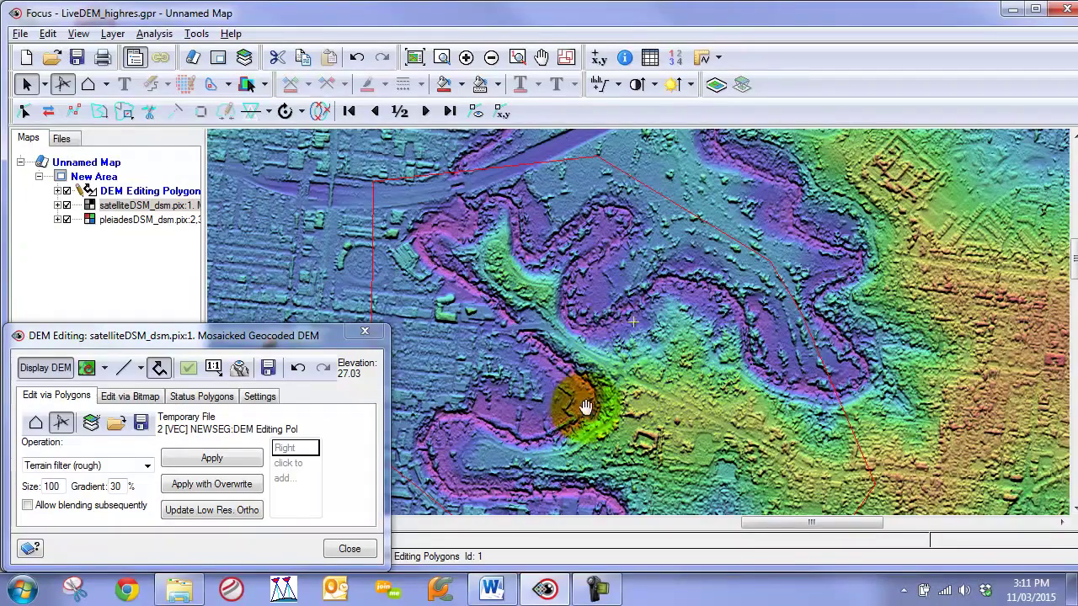
pyautogui.moveTo(570, 398); pyautogui.dragTo(630, 351)
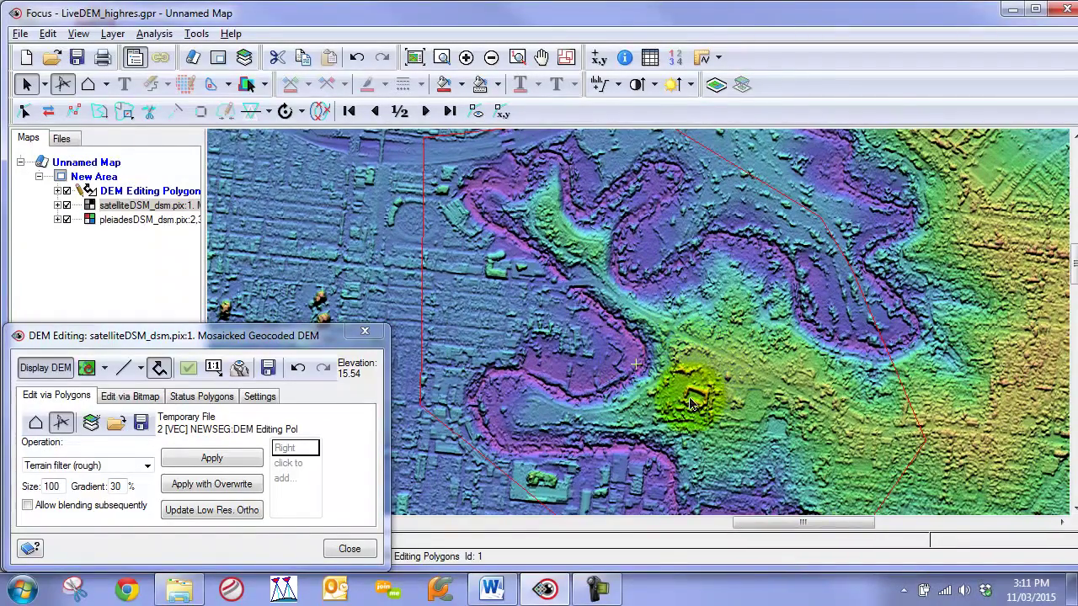
pyautogui.moveTo(691, 390); pyautogui.dragTo(707, 389)
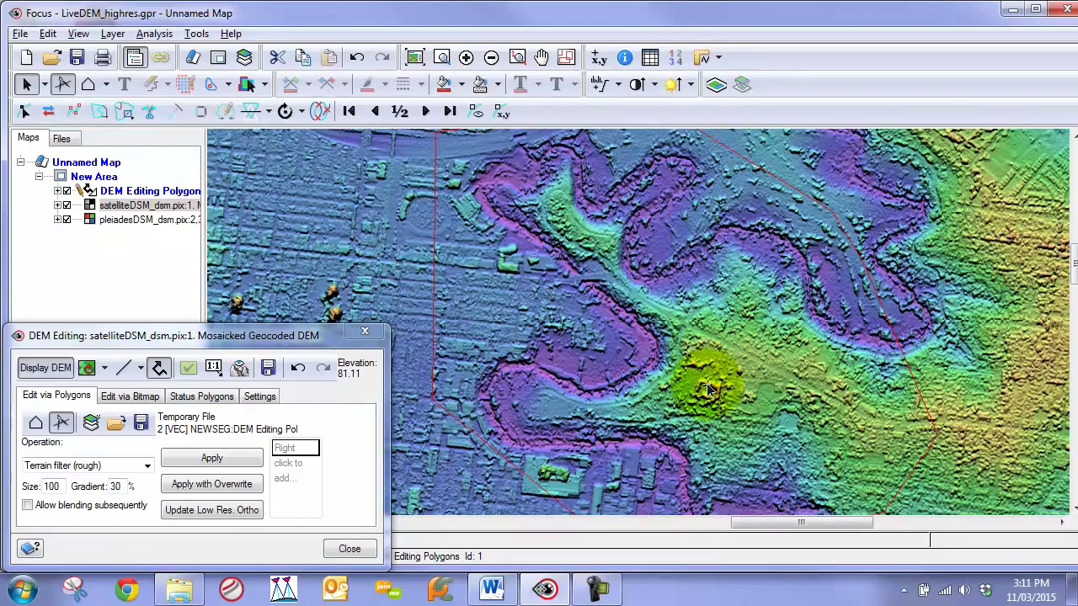
pyautogui.rightClick(561, 390)
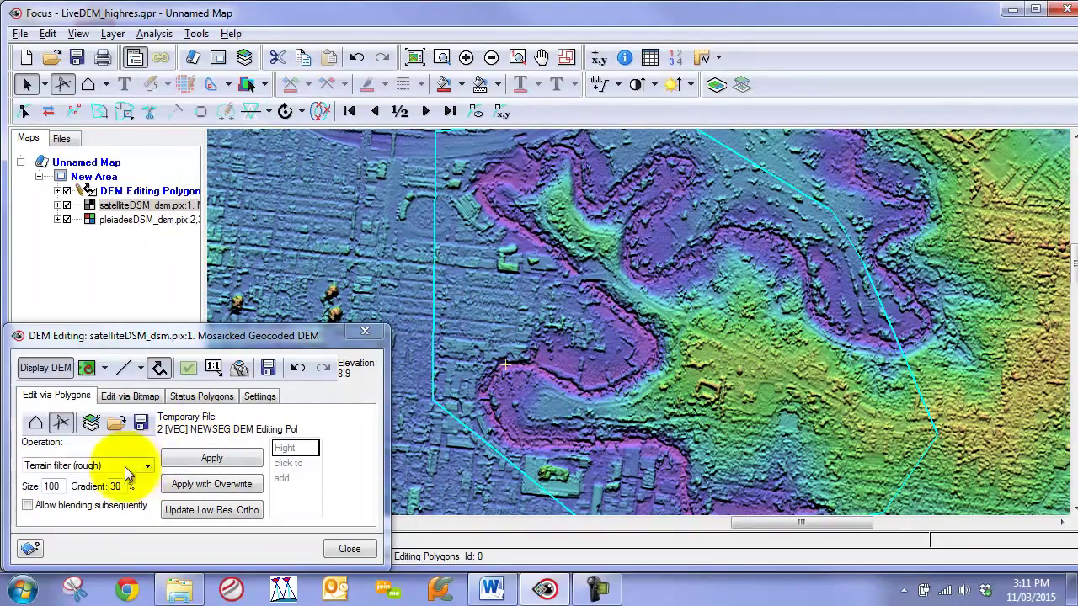
pyautogui.click(228, 462)
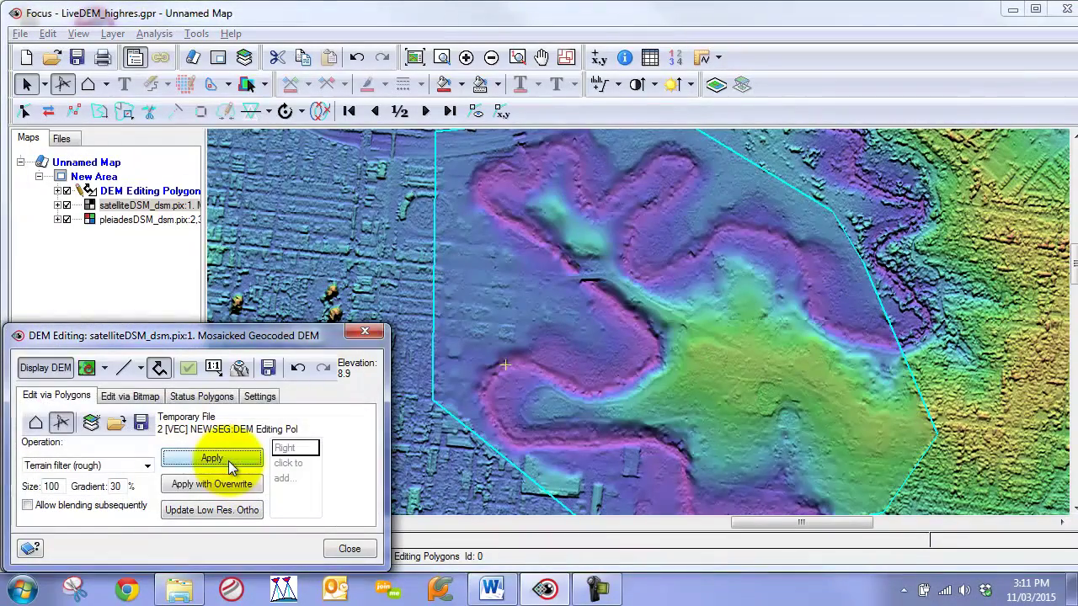
# Step: Drag a 1:1 full-resolution preview box over the polygon area
pyautogui.scroll(-1, 521, 362)
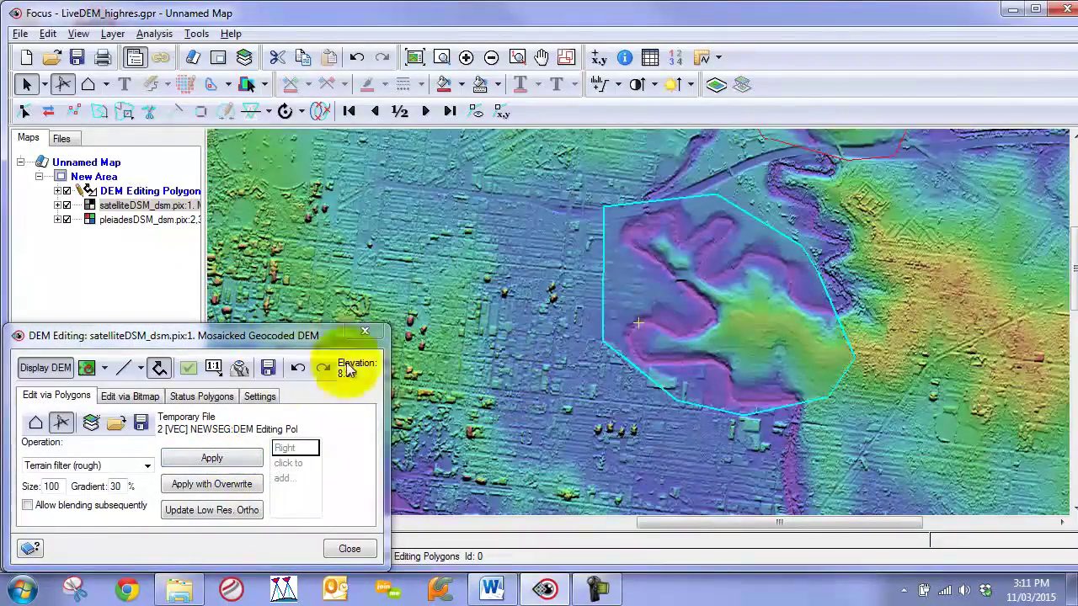
pyautogui.click(217, 369)
pyautogui.moveTo(585, 202); pyautogui.dragTo(855, 405)
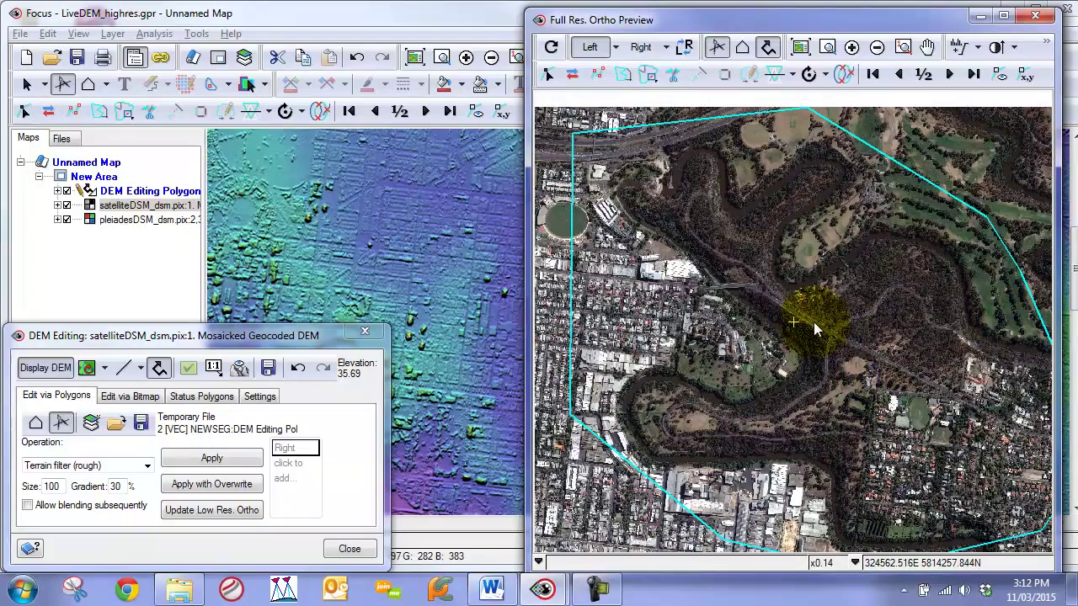
# Step: Zoom in and pan around the filtered river bend in the ortho preview
pyautogui.scroll(2, 837, 328)
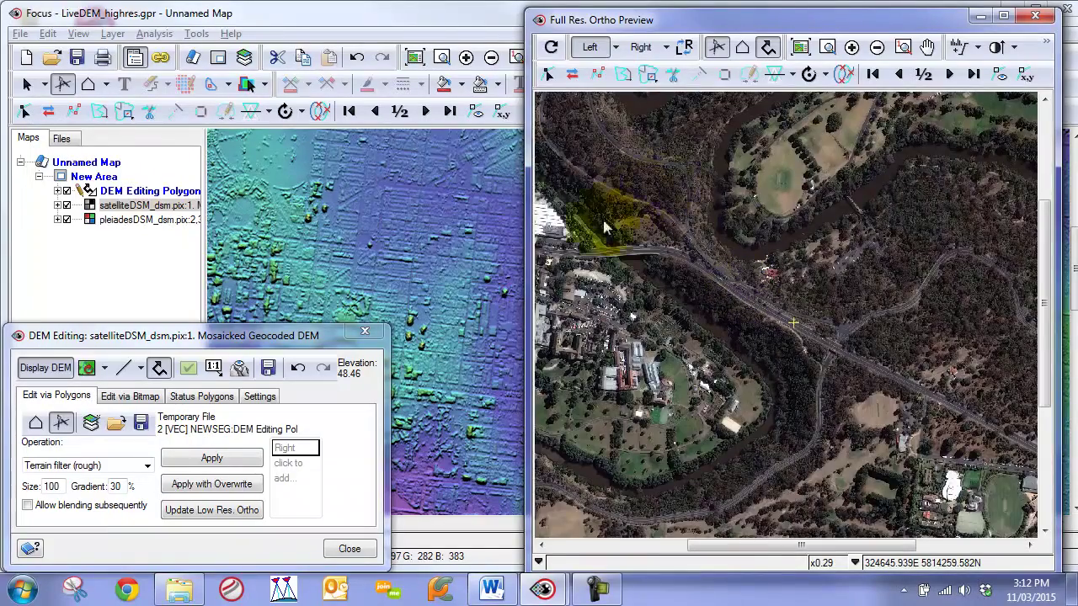
pyautogui.scroll(2, 722, 306)
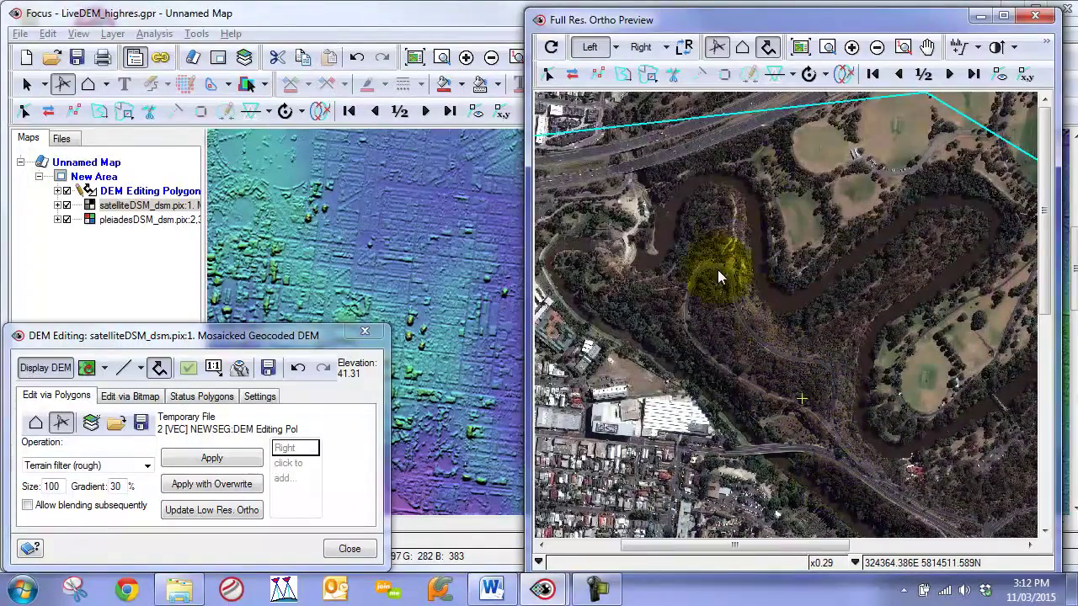
pyautogui.scroll(1, 734, 276)
pyautogui.scroll(1, 811, 511)
pyautogui.moveTo(811, 511); pyautogui.dragTo(892, 419)
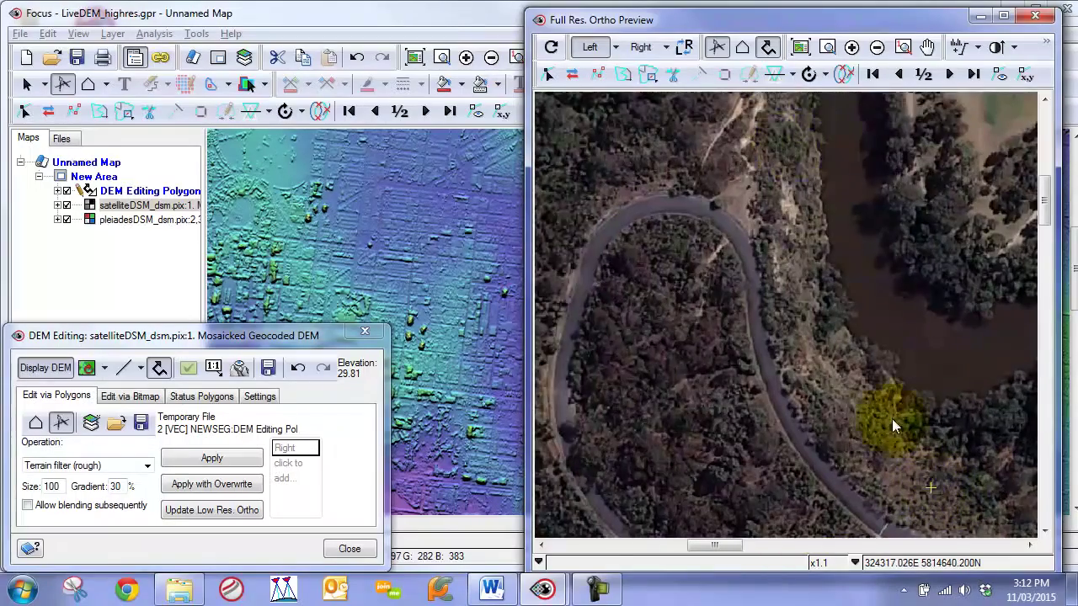
# Step: Compare the left and right images across the scene, then return to the main terrain map
pyautogui.click(684, 46)
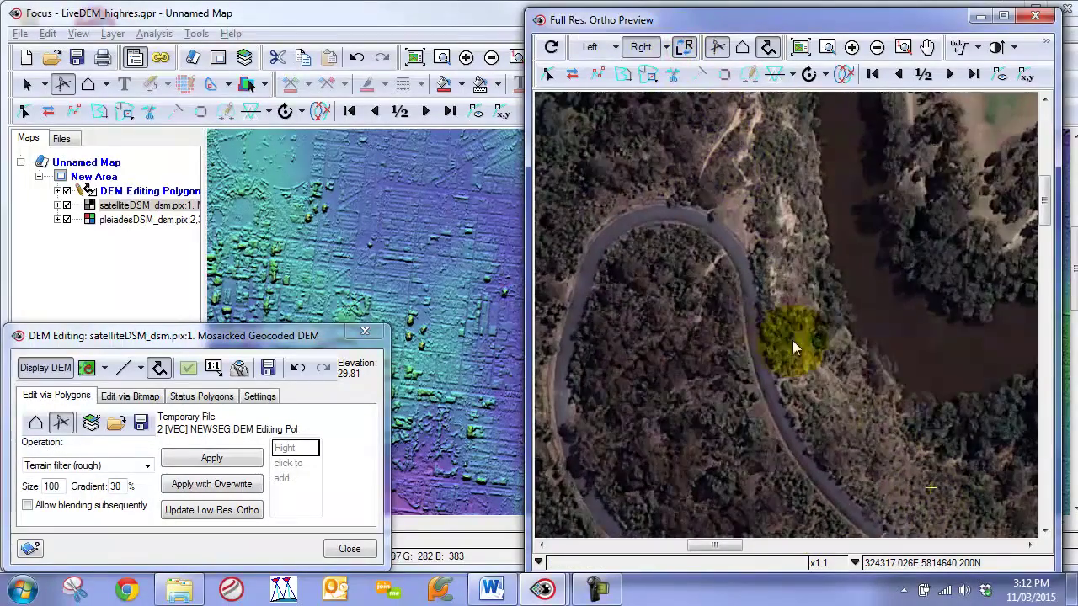
pyautogui.click(844, 438)
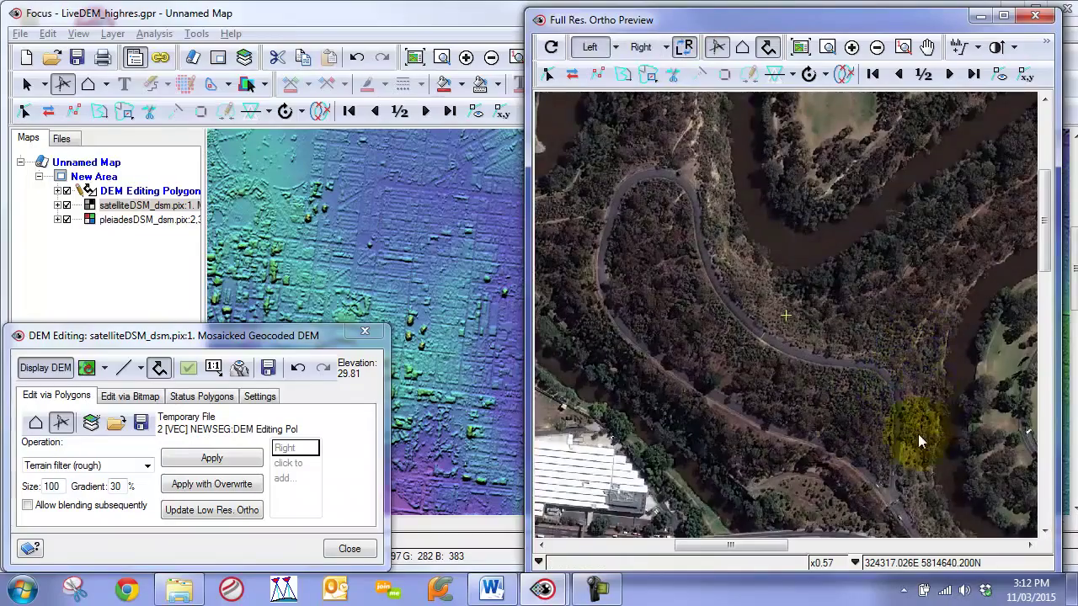
pyautogui.moveTo(895, 493)
pyautogui.mouseDown()
pyautogui.moveTo(856, 320)
pyautogui.moveTo(687, 164)
pyautogui.moveTo(753, 289)
pyautogui.moveTo(762, 168)
pyautogui.mouseUp()
pyautogui.moveTo(735, 130)
pyautogui.mouseDown()
pyautogui.moveTo(666, 224)
pyautogui.moveTo(644, 314)
pyautogui.moveTo(645, 402)
pyautogui.moveTo(815, 374)
pyautogui.moveTo(649, 279)
pyautogui.moveTo(770, 345)
pyautogui.moveTo(627, 244)
pyautogui.moveTo(752, 353)
pyautogui.moveTo(806, 320)
pyautogui.moveTo(837, 384)
pyautogui.moveTo(766, 396)
pyautogui.moveTo(912, 467)
pyautogui.moveTo(785, 380)
pyautogui.moveTo(855, 488)
pyautogui.moveTo(715, 115)
pyautogui.mouseUp()
pyautogui.click(641, 47)
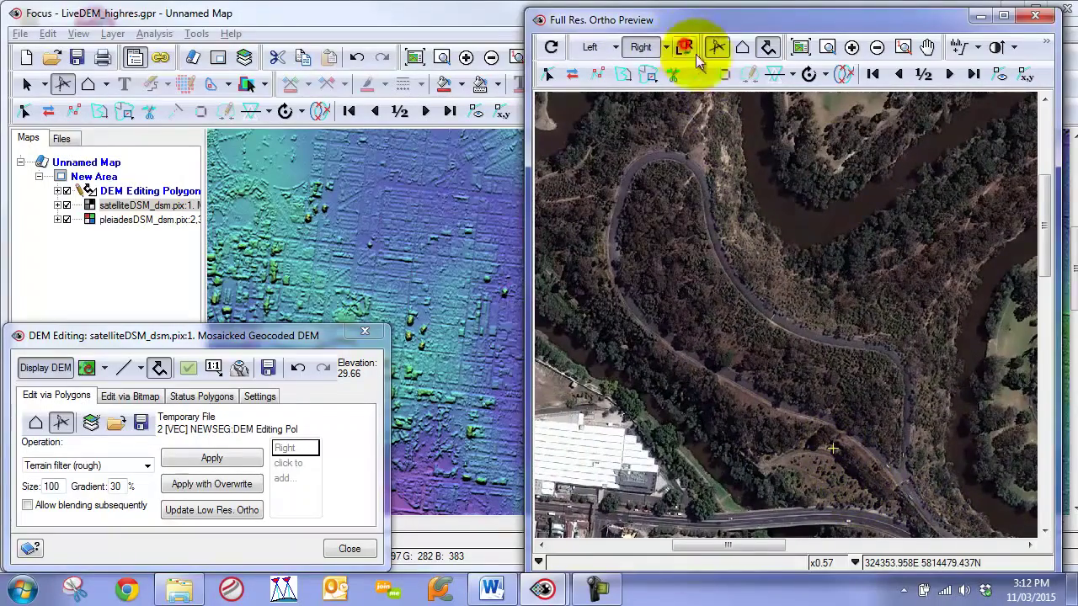
pyautogui.moveTo(762, 19); pyautogui.dragTo(793, 37)
pyautogui.click(517, 12)
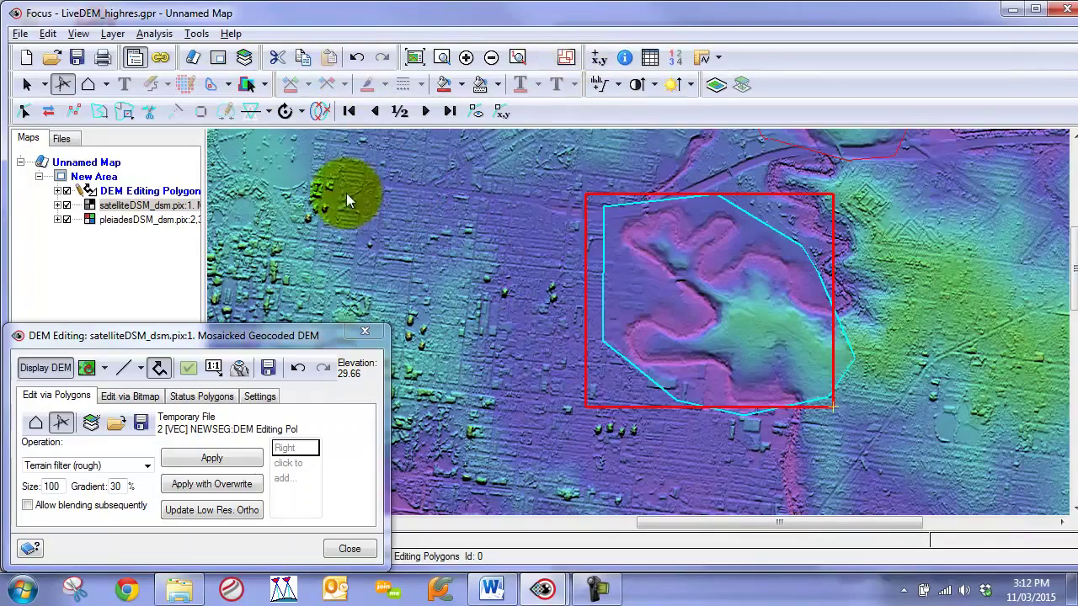
# Step: Undo the river-bend polygon's terrain filter and reposition the Full Res. Ortho Preview in front
pyautogui.click(297, 371)
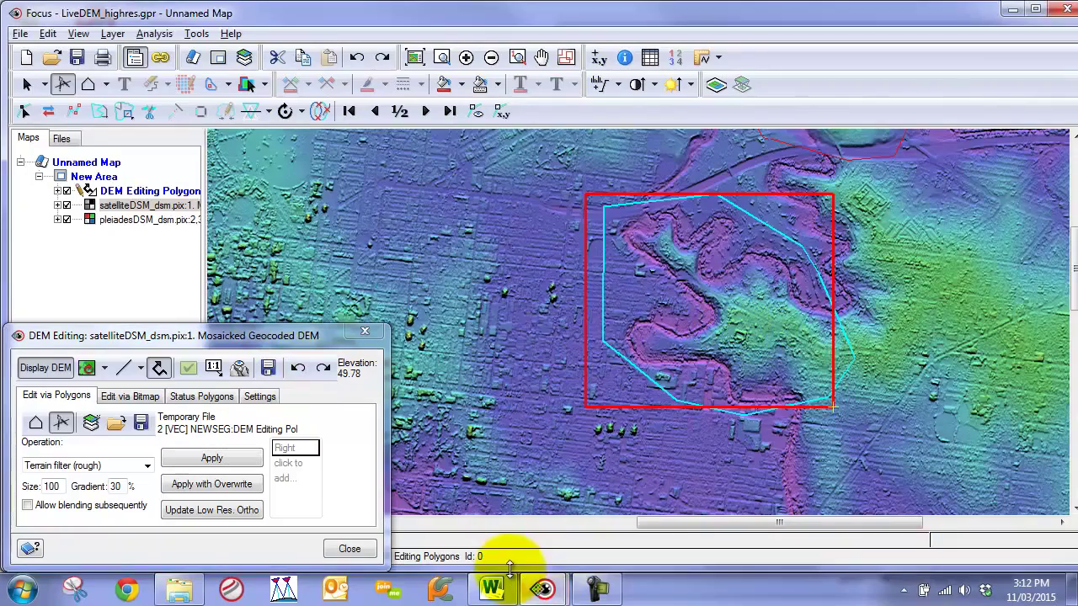
pyautogui.hotkey('alt', 'Tab')
pyautogui.hotkey('alt', 'Tab')
pyautogui.hotkey('alt', 'Tab')
pyautogui.hotkey('alt', 'Tab')
pyautogui.hotkey('alt', 'Tab')
pyautogui.hotkey('alt', 'Tab')
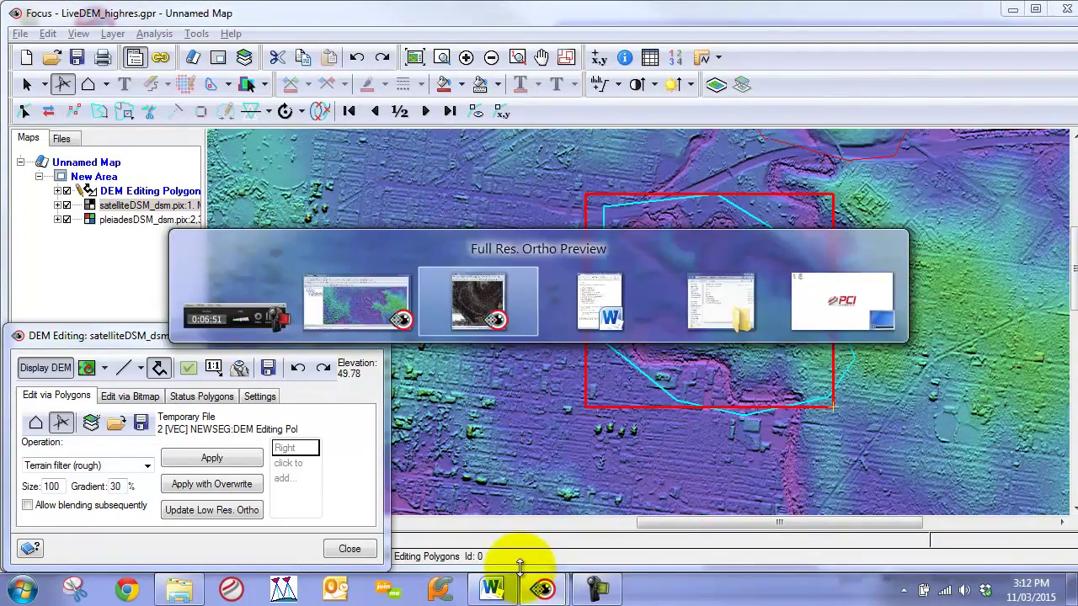
pyautogui.moveTo(698, 27); pyautogui.dragTo(673, 31)
pyautogui.click(809, 337)
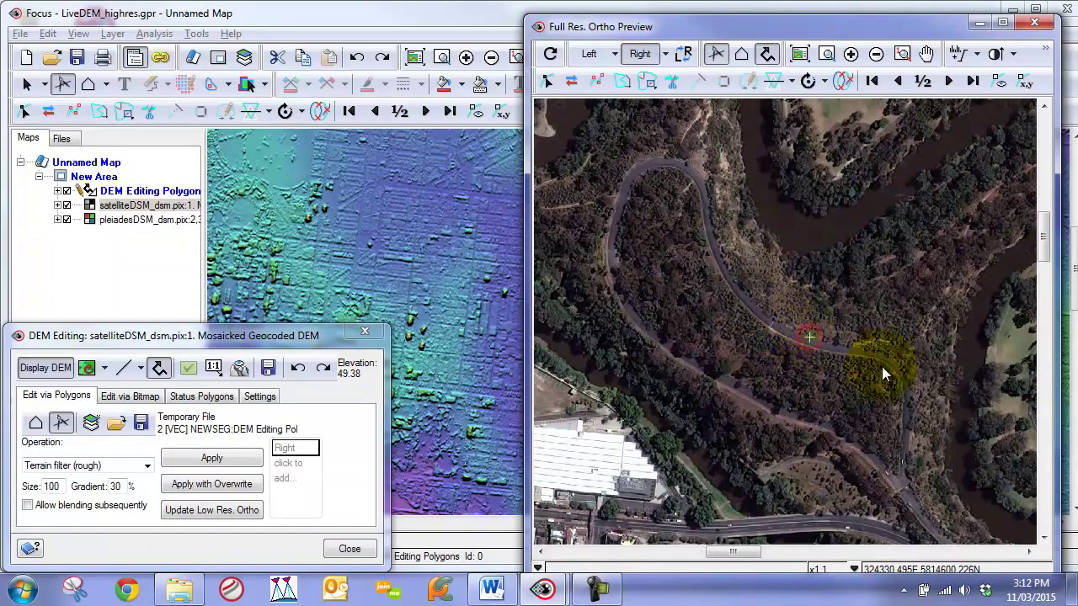
# Step: Start a freehand edit polygon along the edges of the winding woodland road
pyautogui.scroll(2, 885, 375)
pyautogui.click(684, 54)
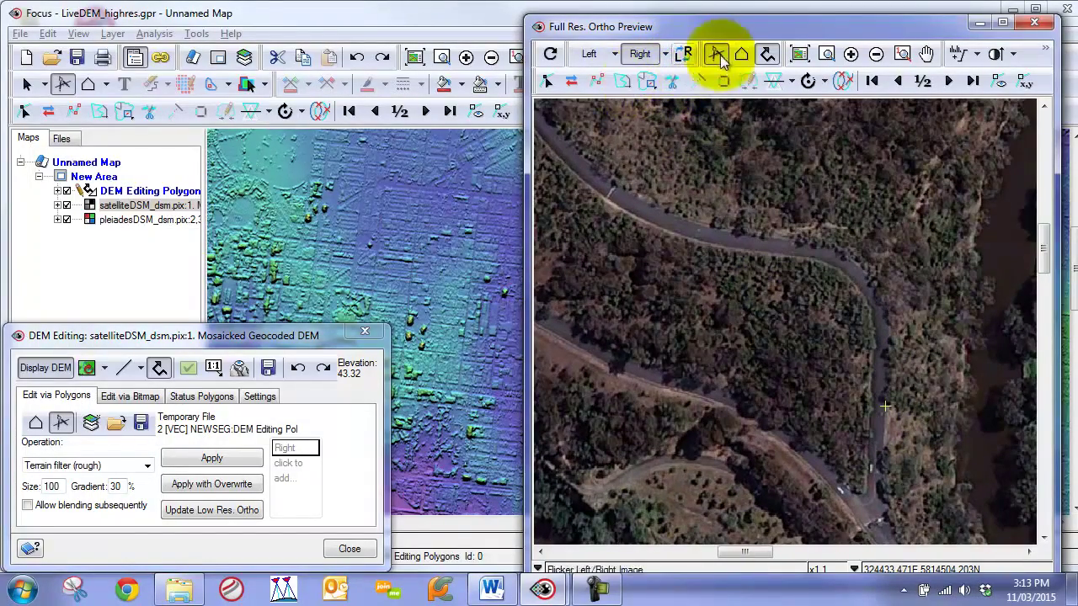
pyautogui.click(685, 56)
pyautogui.click(685, 55)
pyautogui.moveTo(882, 436); pyautogui.dragTo(847, 227)
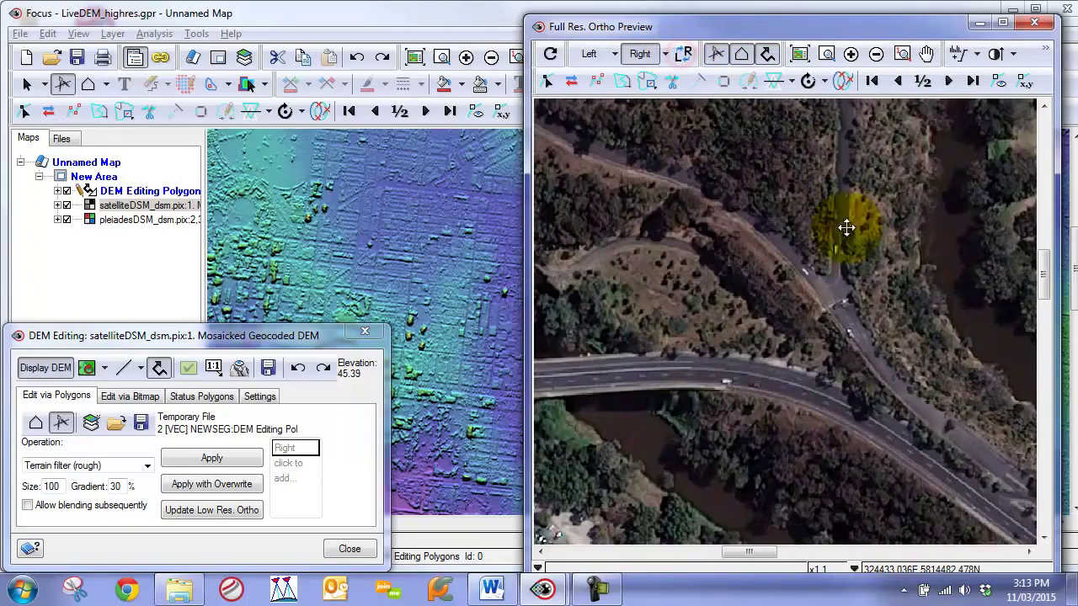
pyautogui.moveTo(924, 405)
pyautogui.mouseDown()
pyautogui.moveTo(854, 292)
pyautogui.moveTo(871, 373)
pyautogui.moveTo(881, 349)
pyautogui.moveTo(842, 289)
pyautogui.mouseUp()
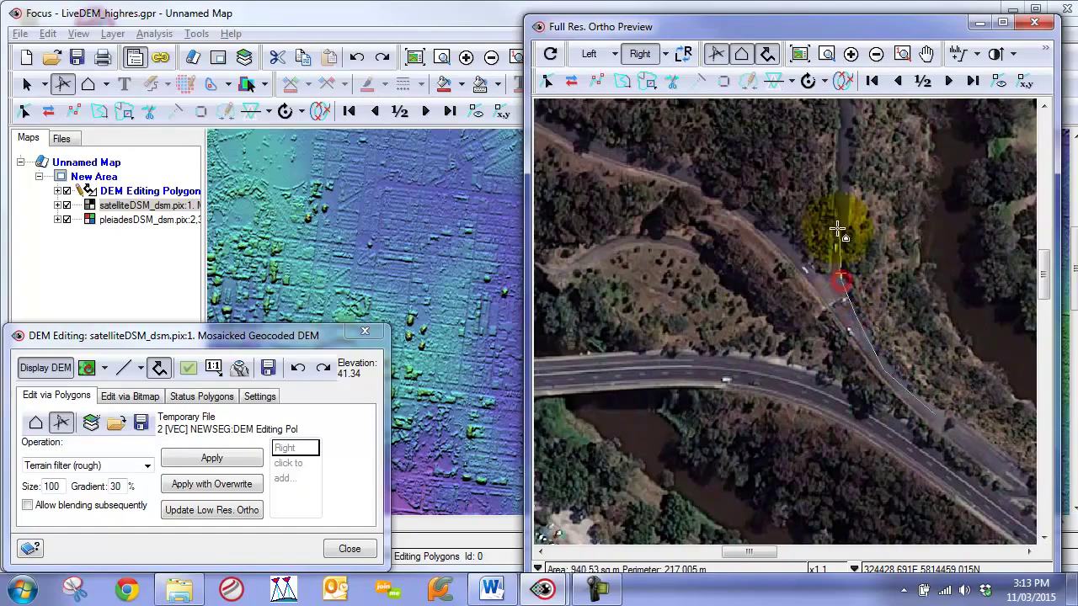
pyautogui.moveTo(847, 135); pyautogui.dragTo(822, 363)
pyautogui.moveTo(788, 291)
pyautogui.mouseDown()
pyautogui.moveTo(575, 236)
pyautogui.moveTo(855, 411)
pyautogui.mouseUp()
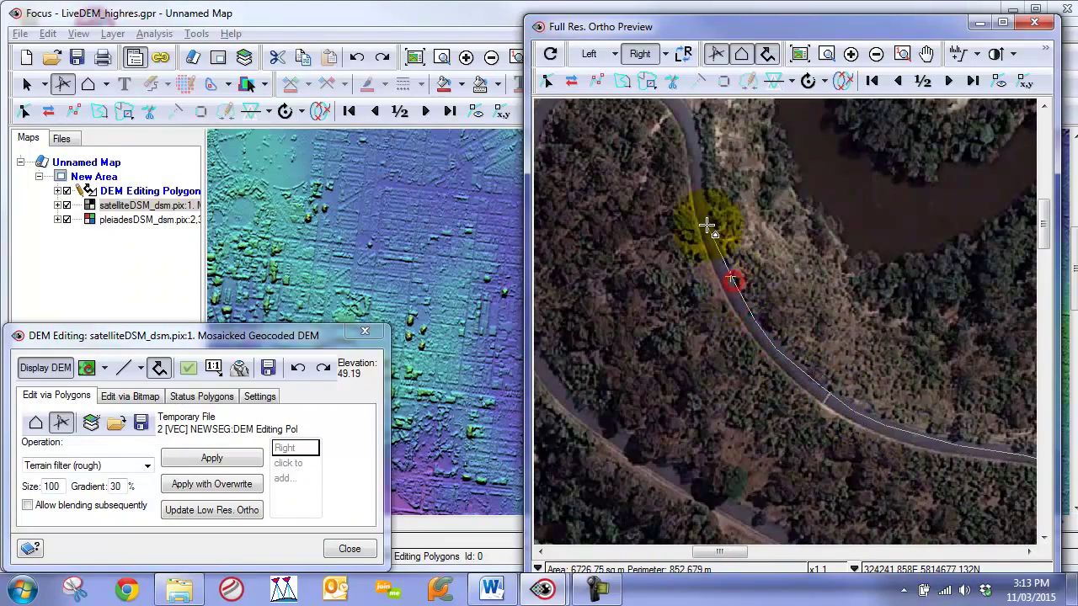
# Step: Extend the road polygon around the upper bend toward the bridge
pyautogui.moveTo(690, 130); pyautogui.dragTo(761, 294)
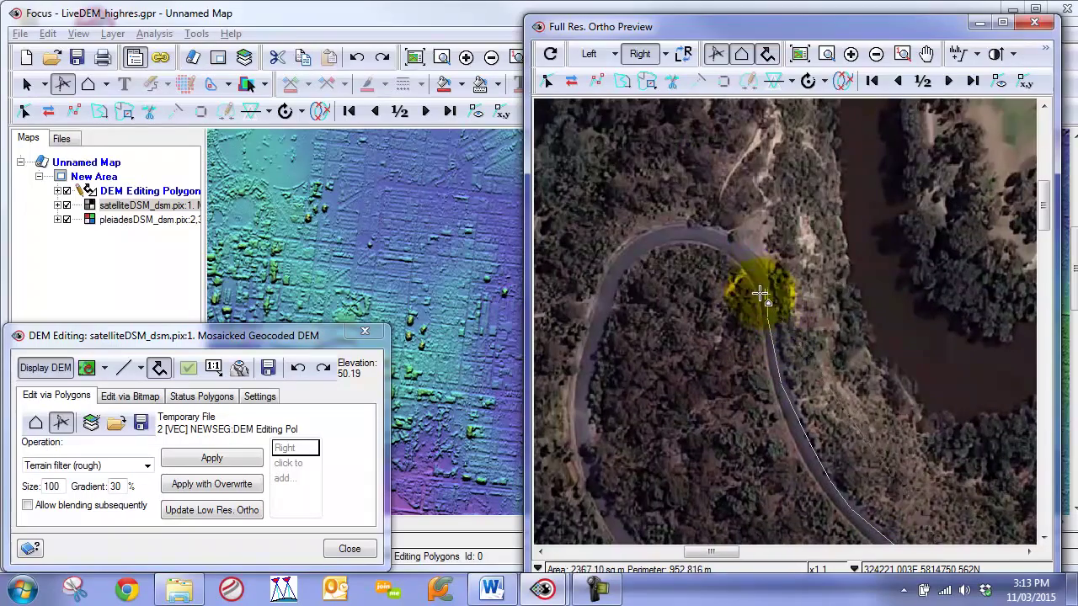
pyautogui.moveTo(735, 240)
pyautogui.mouseDown()
pyautogui.moveTo(699, 233)
pyautogui.moveTo(632, 247)
pyautogui.mouseUp()
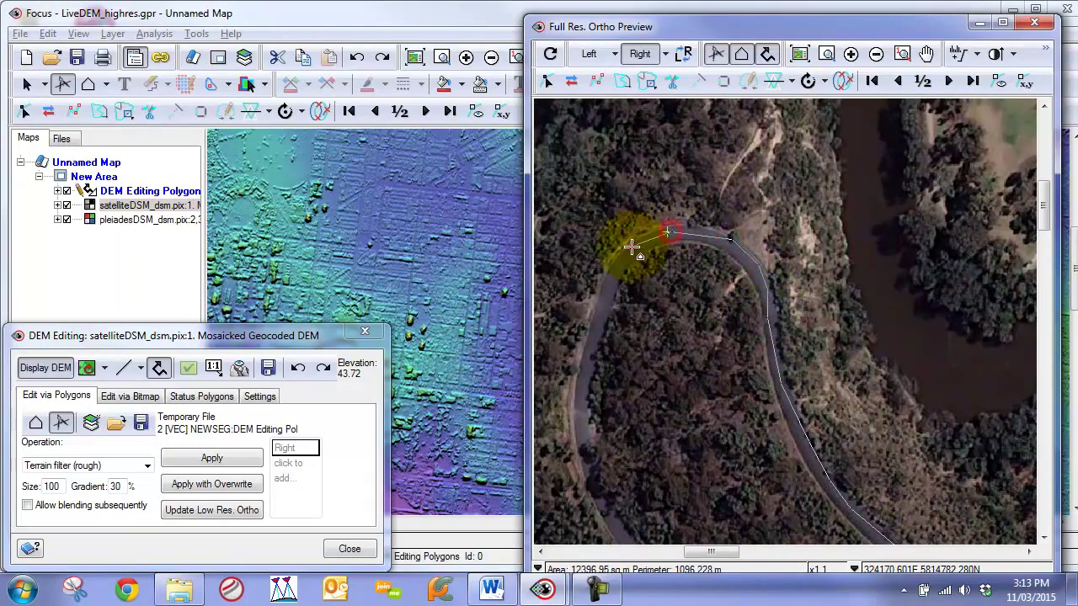
pyautogui.moveTo(581, 434)
pyautogui.mouseDown()
pyautogui.moveTo(570, 385)
pyautogui.moveTo(578, 331)
pyautogui.mouseUp()
pyautogui.moveTo(579, 292)
pyautogui.mouseDown()
pyautogui.moveTo(577, 236)
pyautogui.moveTo(630, 133)
pyautogui.moveTo(702, 124)
pyautogui.moveTo(732, 135)
pyautogui.moveTo(751, 173)
pyautogui.mouseUp()
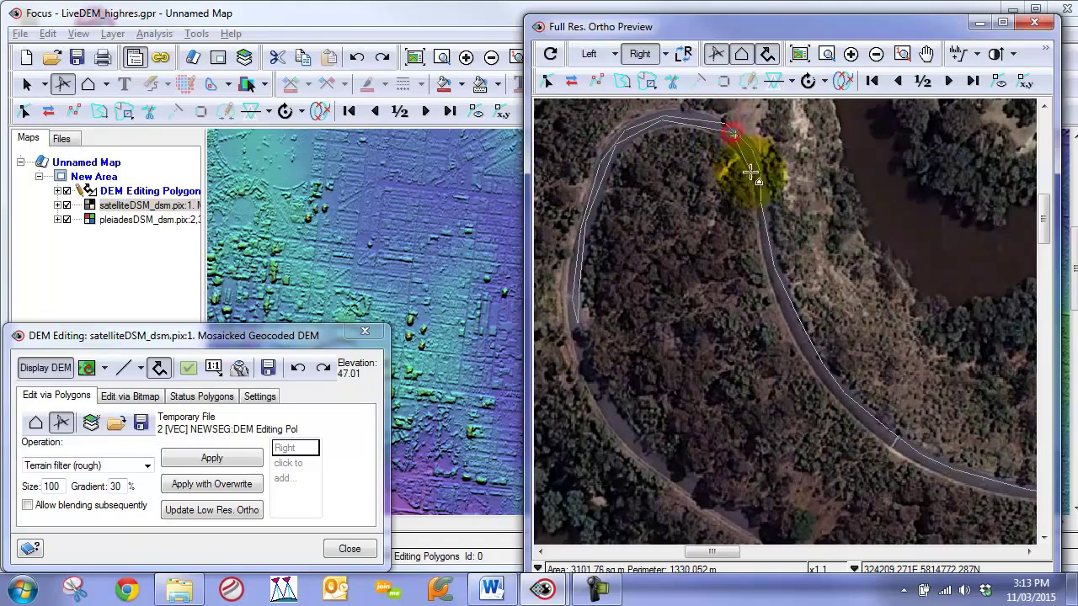
pyautogui.moveTo(758, 227)
pyautogui.mouseDown()
pyautogui.moveTo(803, 345)
pyautogui.moveTo(909, 453)
pyautogui.moveTo(728, 234)
pyautogui.moveTo(756, 230)
pyautogui.moveTo(789, 259)
pyautogui.moveTo(773, 244)
pyautogui.moveTo(911, 271)
pyautogui.moveTo(970, 309)
pyautogui.moveTo(982, 380)
pyautogui.moveTo(965, 475)
pyautogui.moveTo(972, 532)
pyautogui.moveTo(959, 364)
pyautogui.moveTo(1011, 450)
pyautogui.moveTo(897, 295)
pyautogui.moveTo(948, 350)
pyautogui.mouseUp()
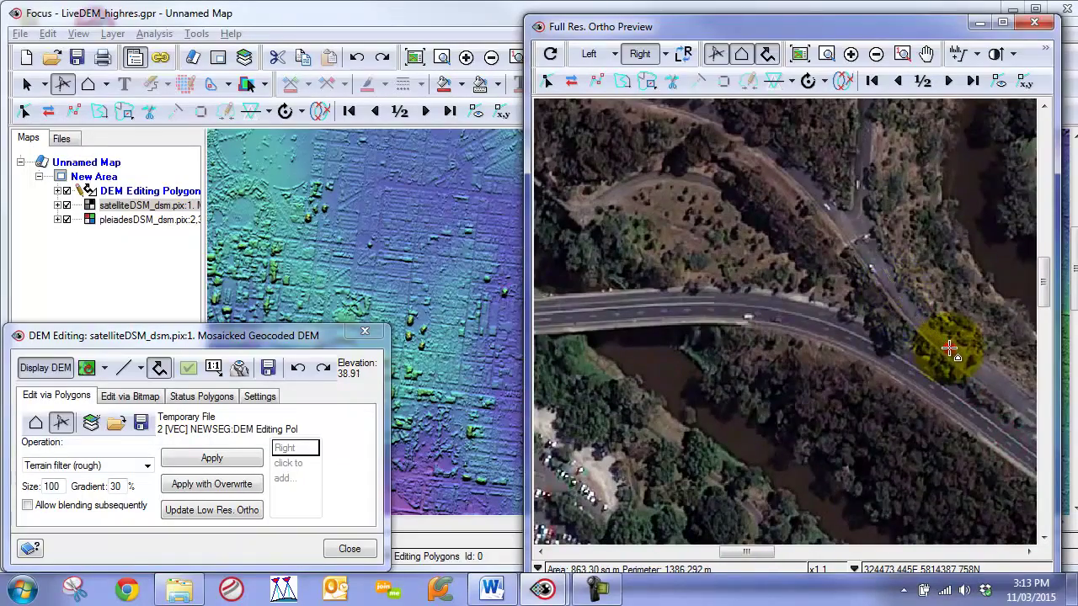
# Step: Finish the road polygon and outline the side track with its own polygon
pyautogui.moveTo(775, 289); pyautogui.dragTo(974, 409)
pyautogui.click(683, 53)
pyautogui.moveTo(949, 386); pyautogui.dragTo(879, 323)
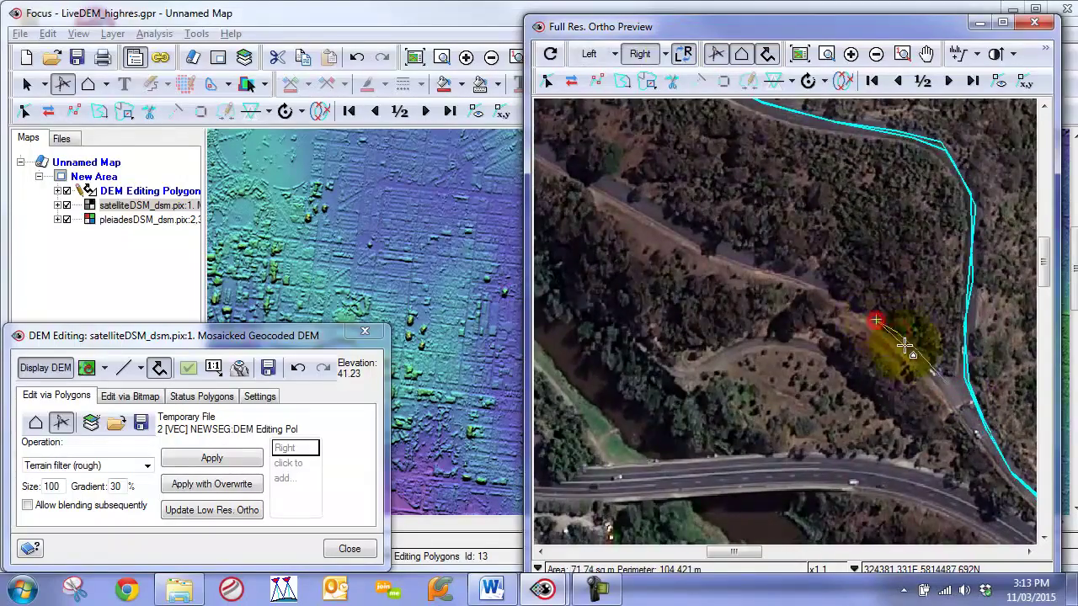
pyautogui.click(949, 386)
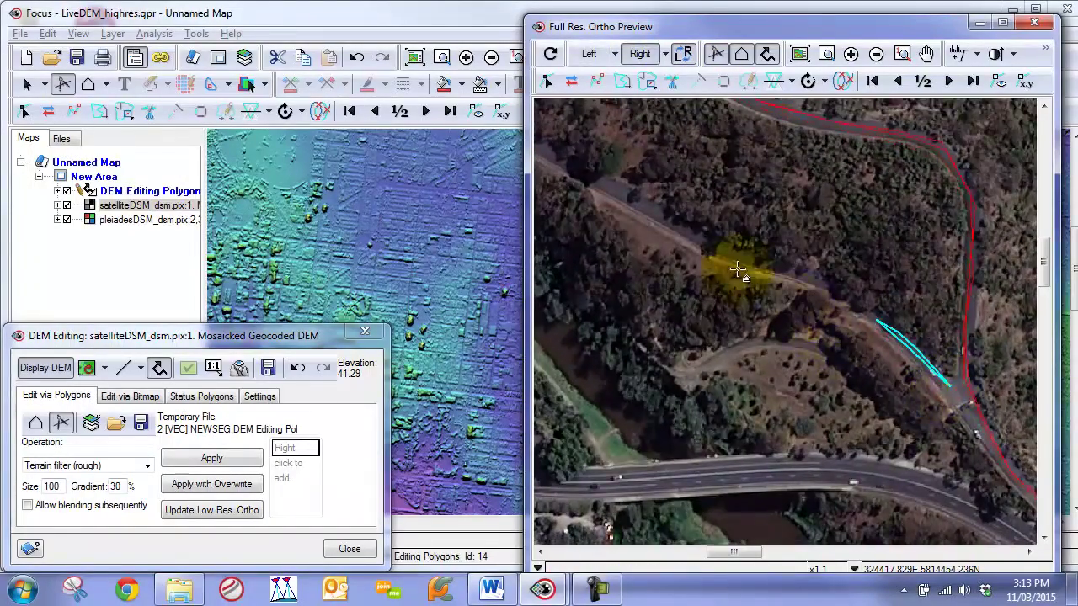
# Step: Digitize a narrow polygon down the footpath at the river bend
pyautogui.moveTo(746, 289); pyautogui.dragTo(847, 458)
pyautogui.moveTo(772, 337); pyautogui.dragTo(704, 469)
pyautogui.moveTo(665, 261); pyautogui.dragTo(674, 467)
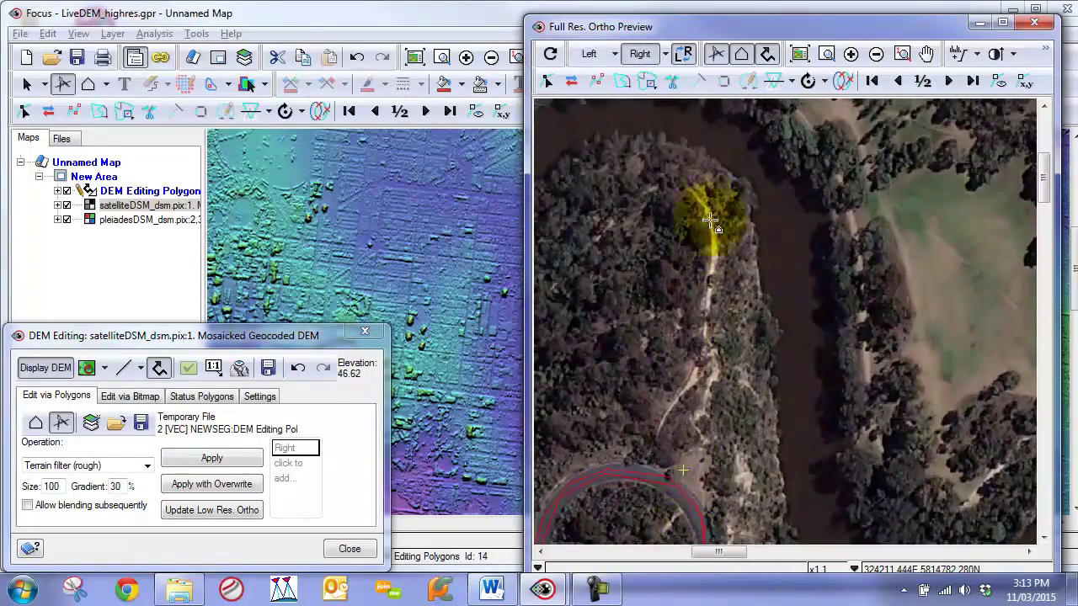
pyautogui.click(696, 194)
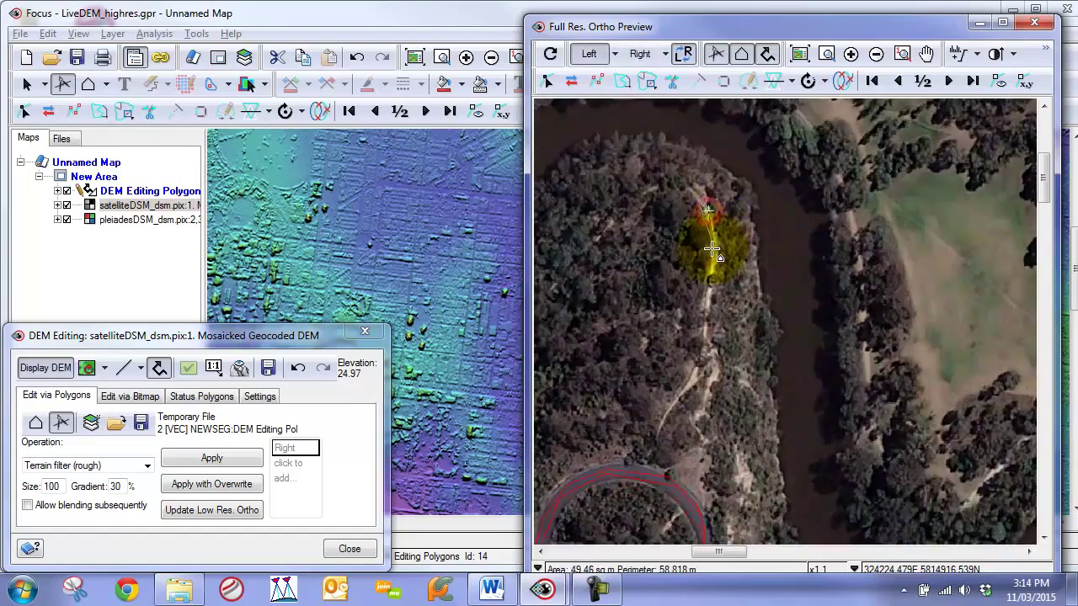
pyautogui.click(711, 250)
pyautogui.click(705, 318)
pyautogui.click(712, 380)
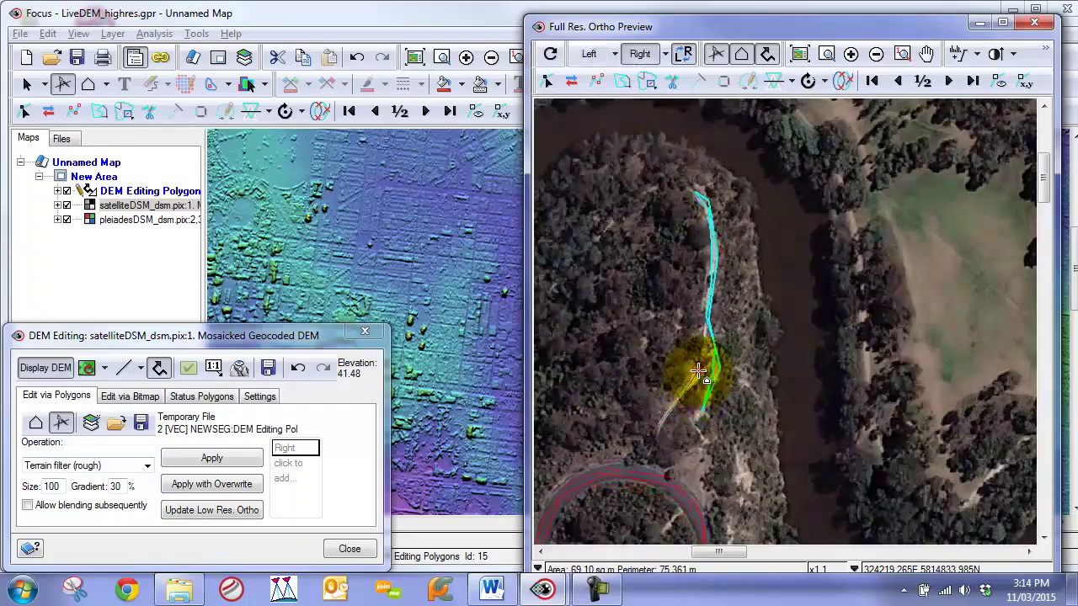
pyautogui.scroll(-2, 714, 454)
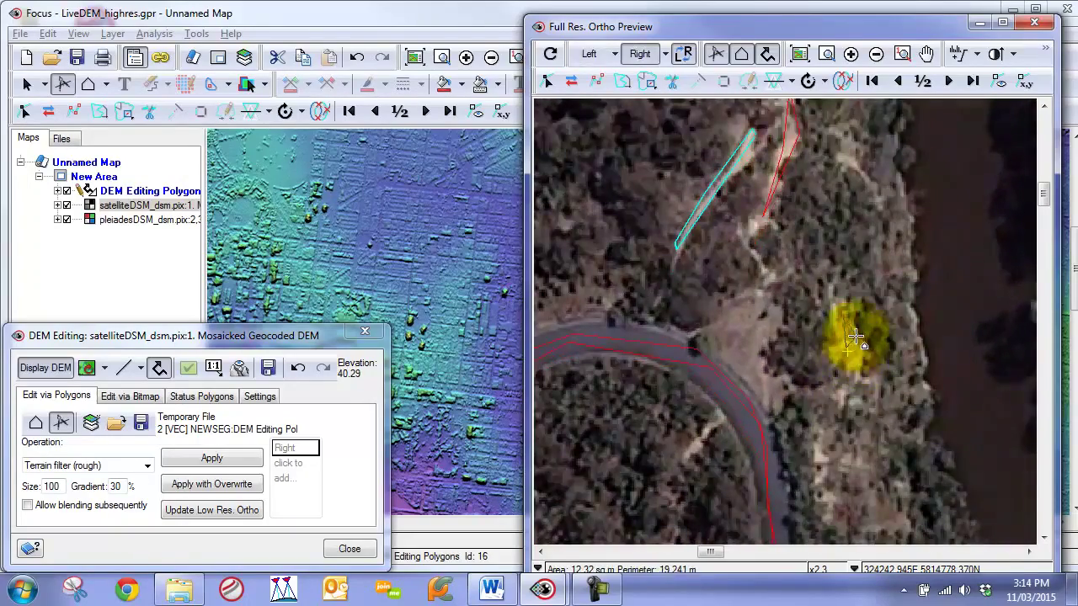
# Step: Outline a polygon over the path near the water
pyautogui.scroll(-5, 842, 329)
pyautogui.hscroll(3, 908, 368)
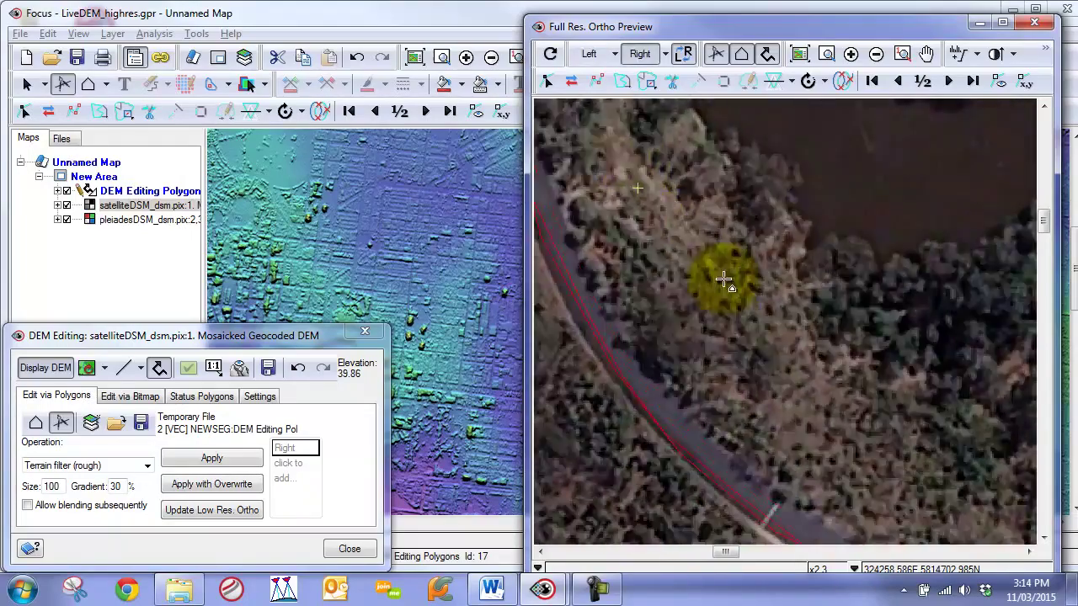
pyautogui.hscroll(-3, 876, 250)
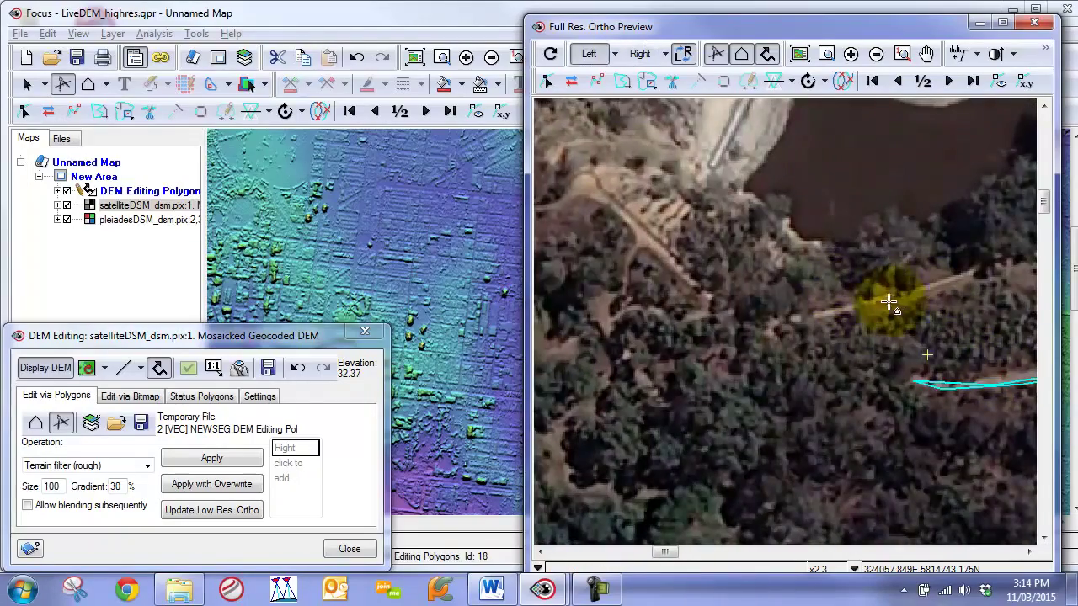
pyautogui.click(896, 297)
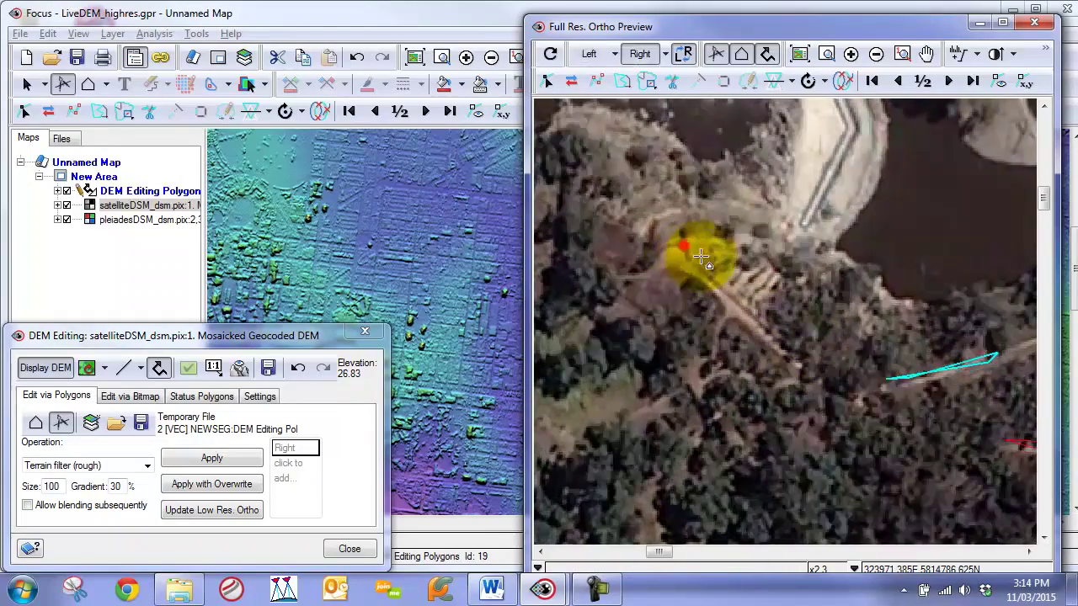
pyautogui.click(790, 355)
pyautogui.doubleClick(675, 250)
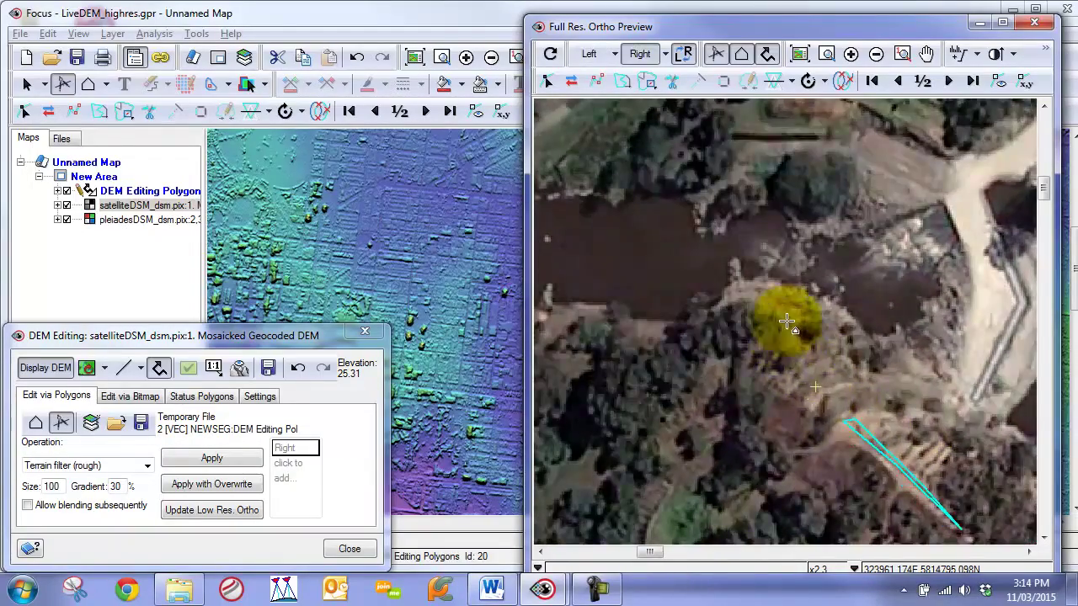
# Step: Add a small polygon on the track and another around the tree over the path
pyautogui.click(833, 385)
pyautogui.doubleClick(796, 411)
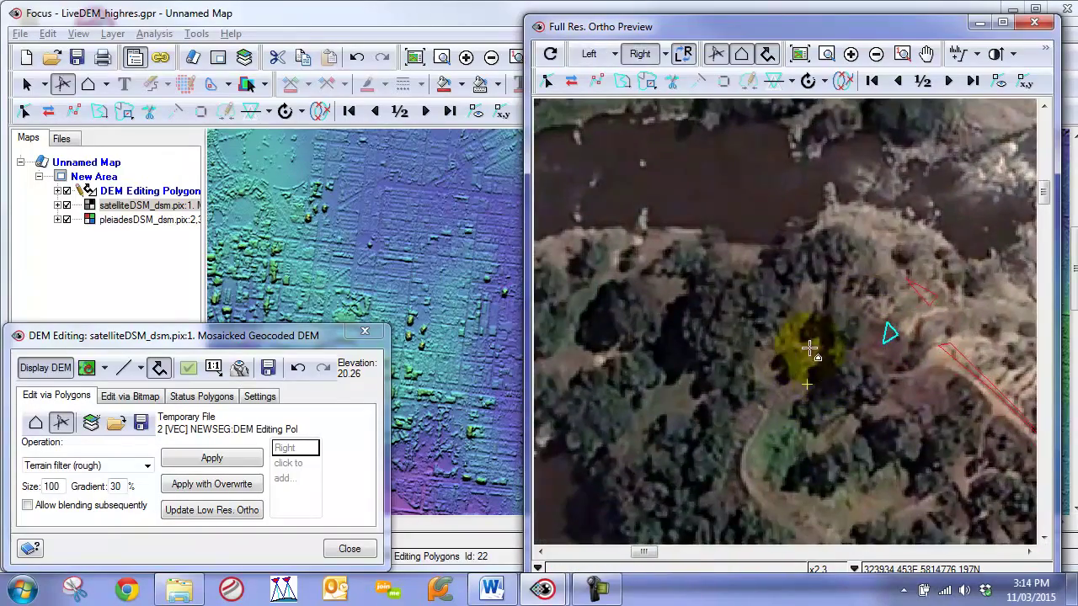
pyautogui.click(797, 299)
pyautogui.click(758, 360)
pyautogui.click(764, 386)
pyautogui.click(778, 392)
pyautogui.doubleClick(802, 301)
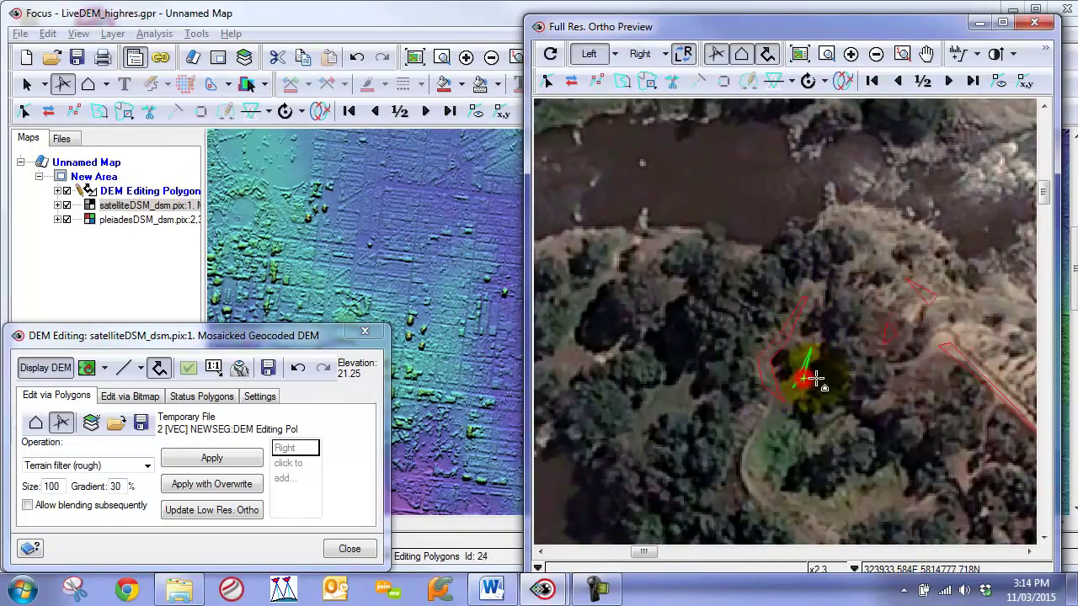
# Step: Outline the riverside path with a narrow edit polygon
pyautogui.scroll(-2, 830, 379)
pyautogui.scroll(-4, 842, 381)
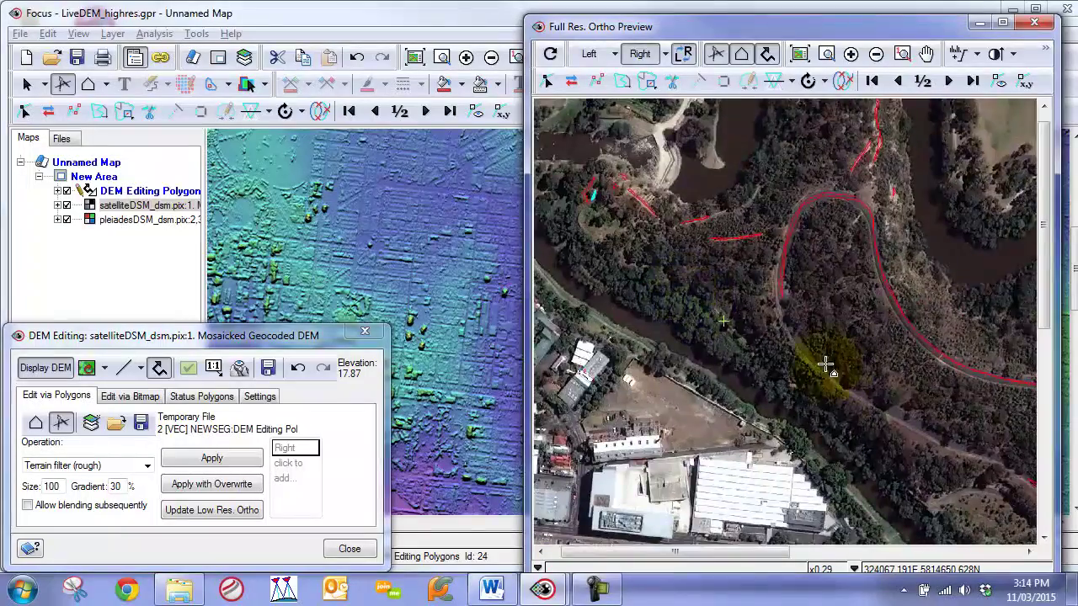
pyautogui.scroll(4, 924, 413)
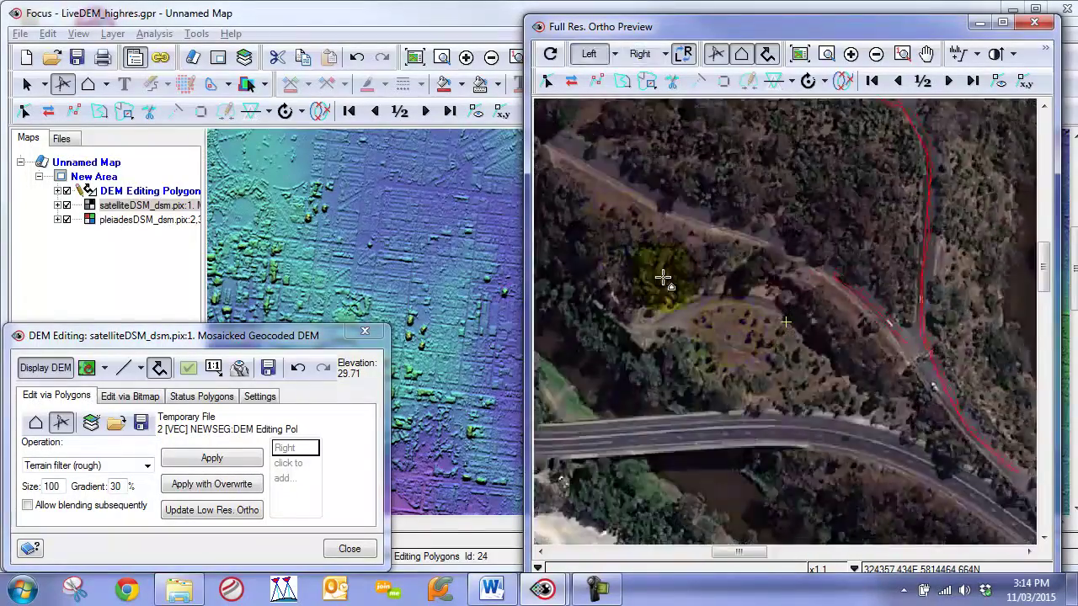
pyautogui.click(738, 364)
pyautogui.click(756, 397)
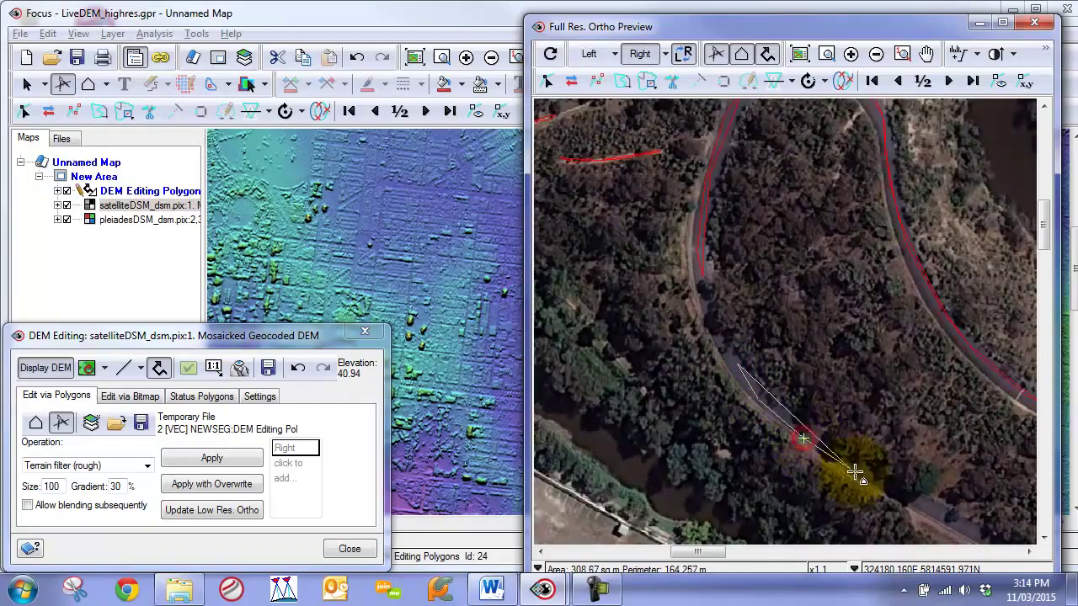
pyautogui.rightClick(873, 480)
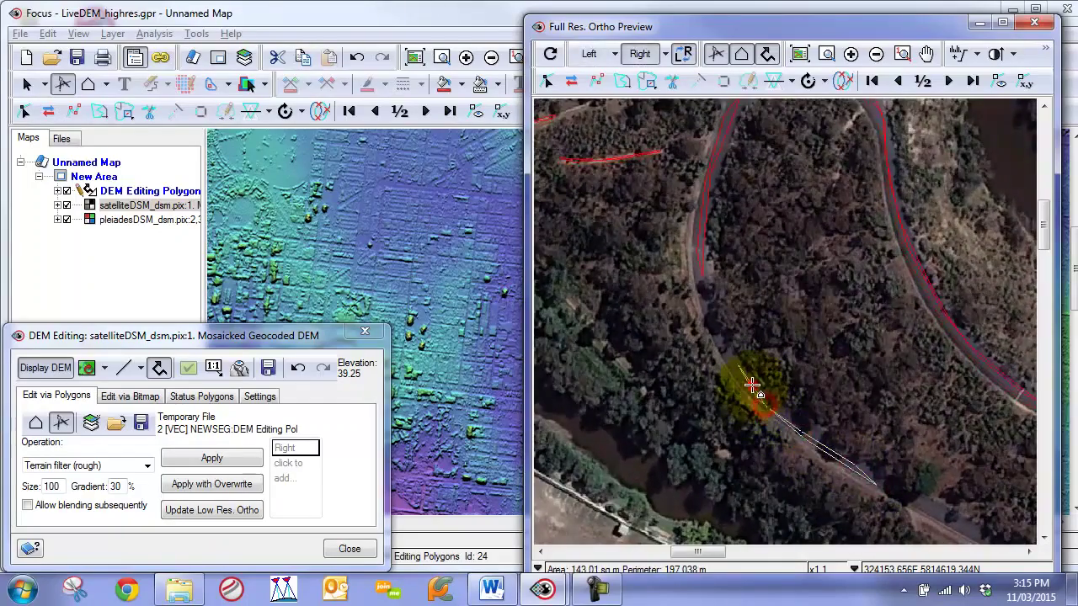
pyautogui.scroll(-3, 792, 261)
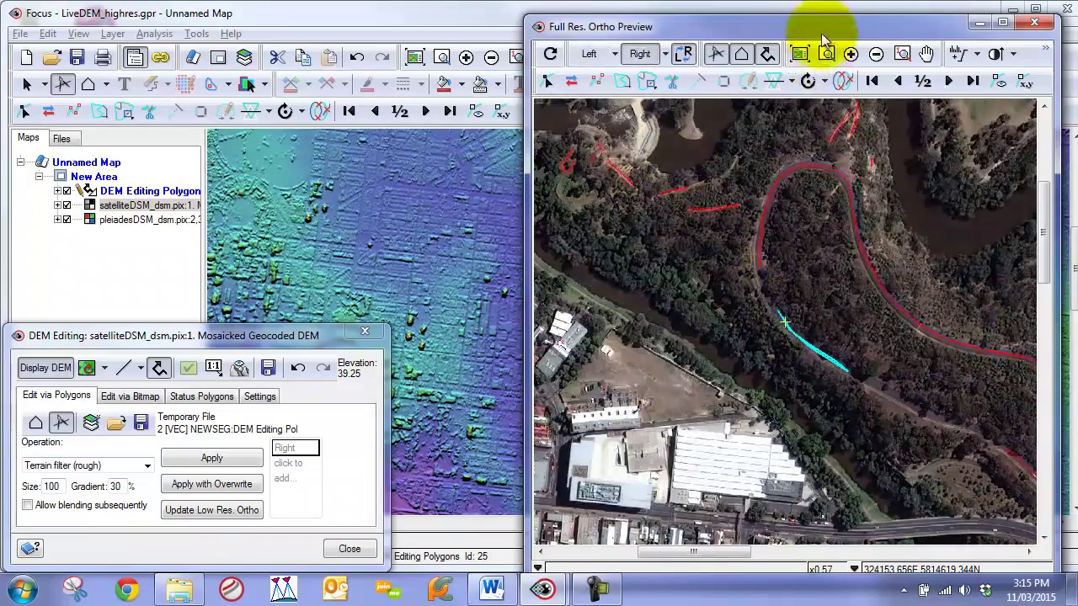
# Step: Apply Terrain filter (rough) to the selected large river-area polygon and return to the ortho preview
pyautogui.click(409, 283)
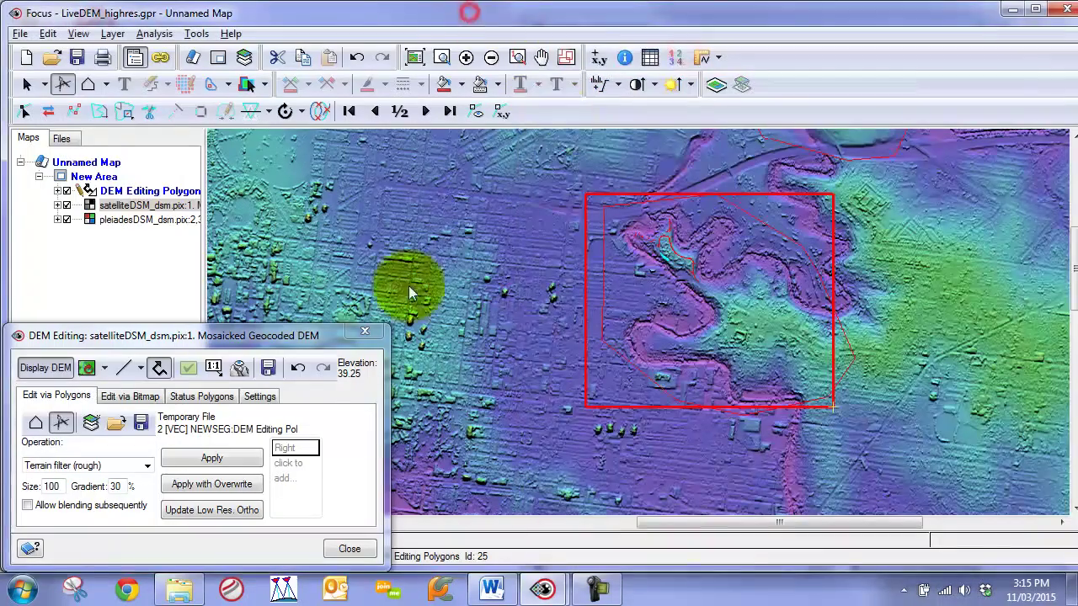
pyautogui.click(25, 84)
pyautogui.click(637, 287)
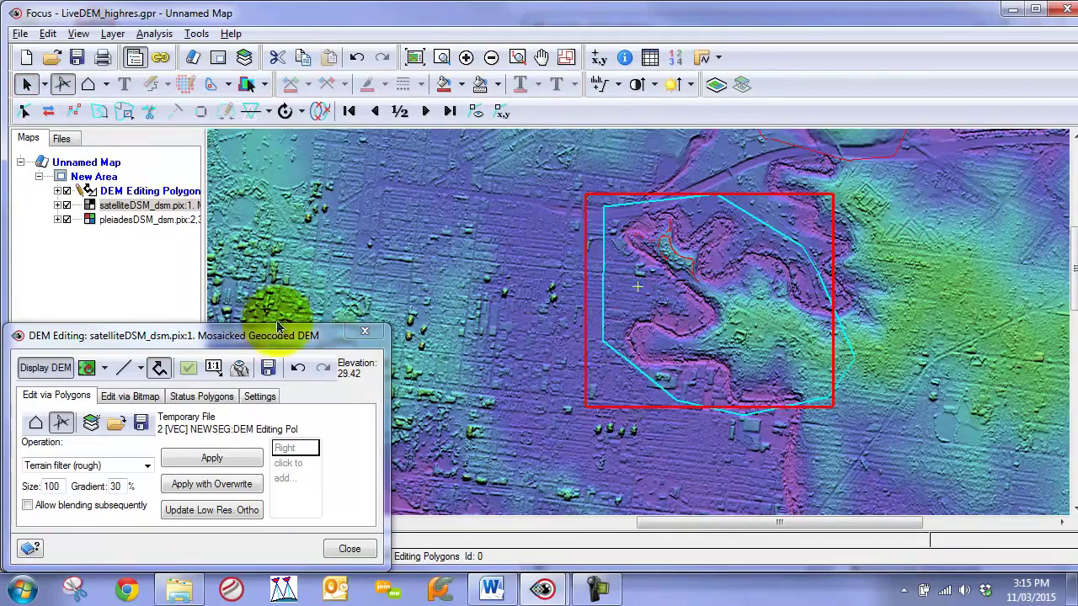
pyautogui.click(212, 459)
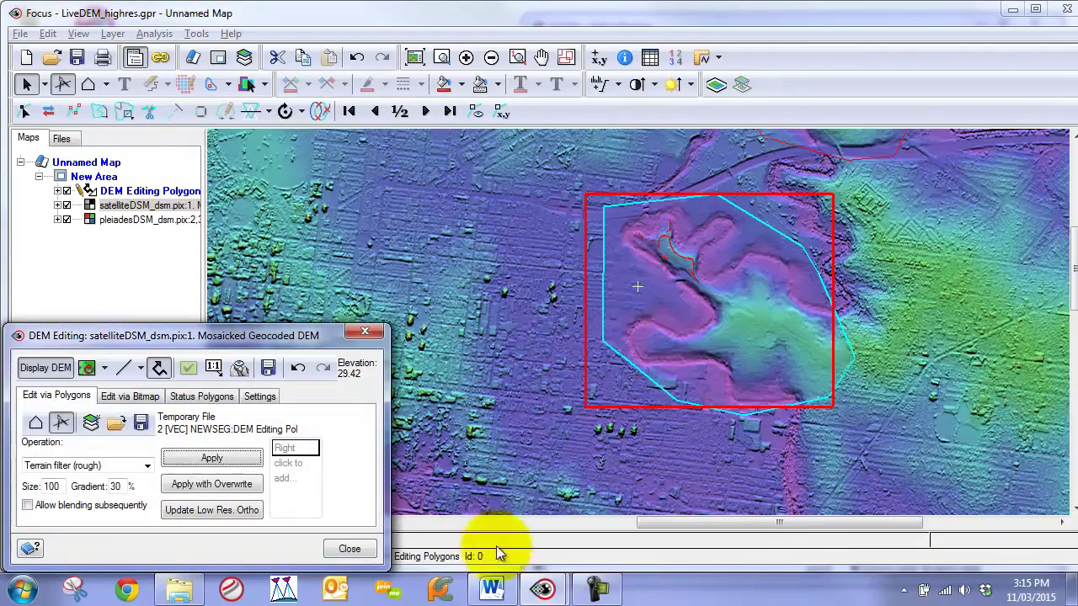
pyautogui.moveTo(554, 594)
pyautogui.click(619, 501)
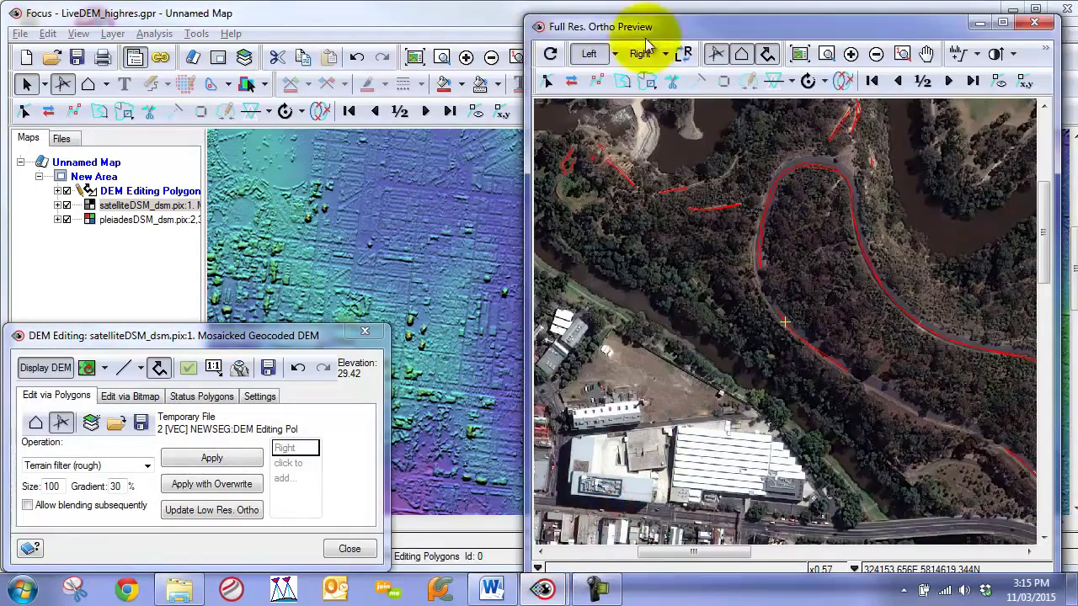
# Step: Regenerate the ortho preview, flicker left/right images, and zoom along the roads to check distortion
pyautogui.click(550, 56)
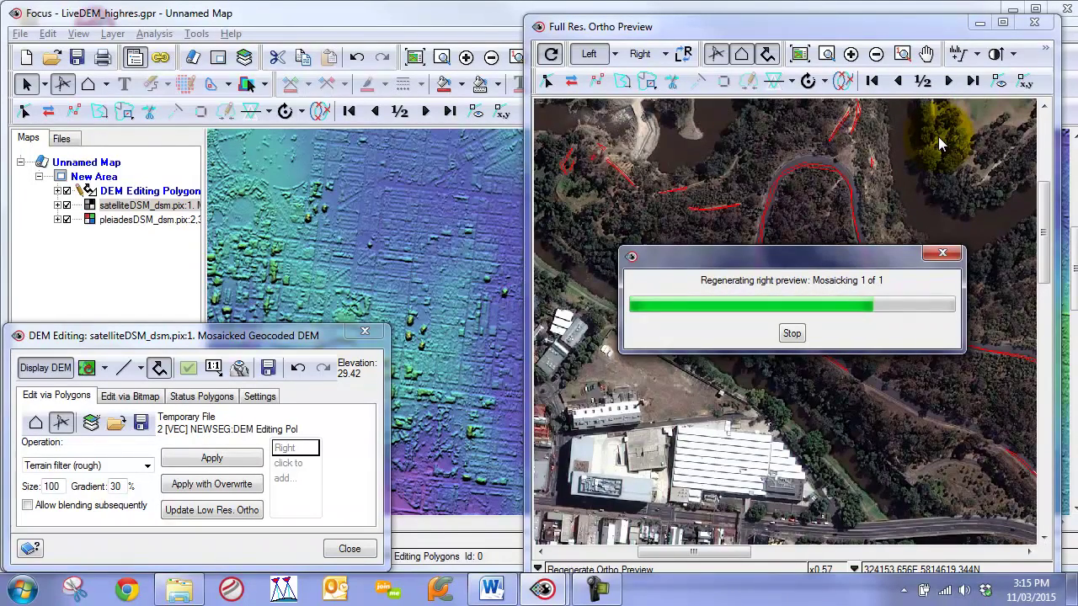
pyautogui.click(686, 55)
pyautogui.moveTo(809, 229); pyautogui.dragTo(748, 361)
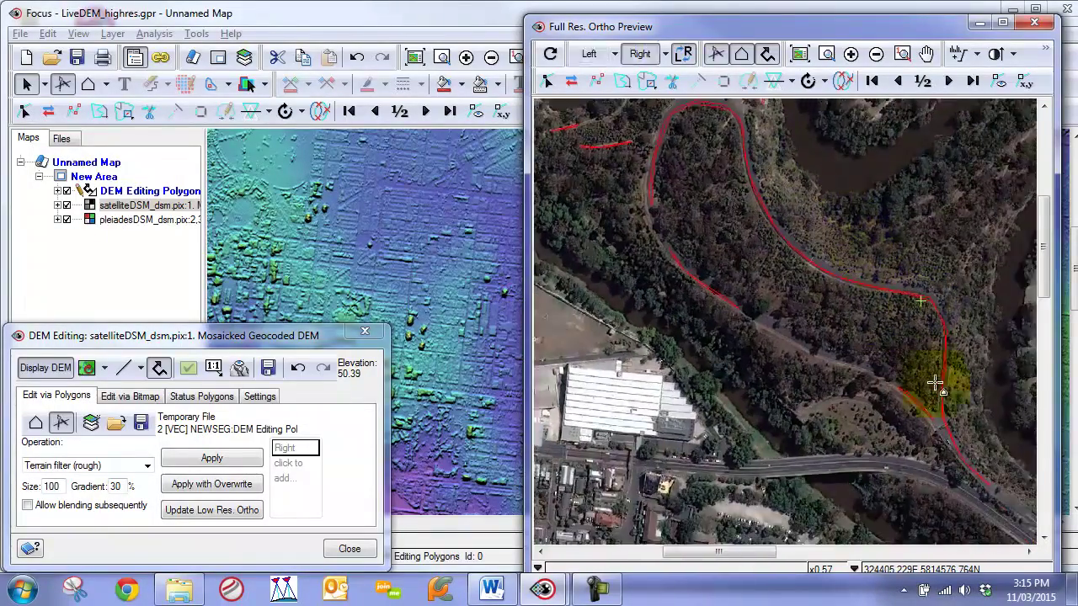
pyautogui.scroll(4, 921, 373)
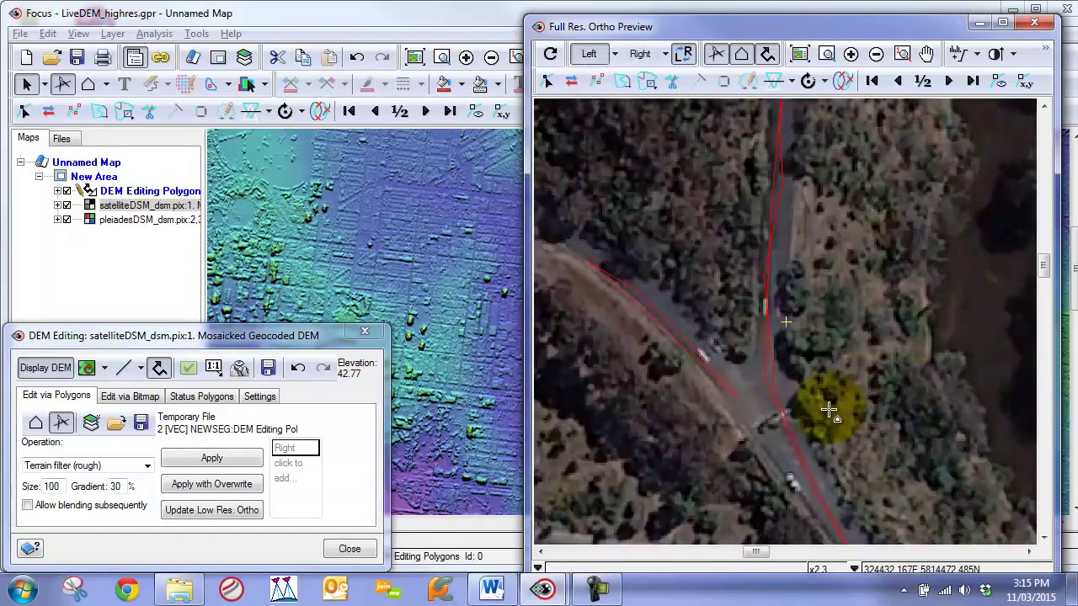
pyautogui.scroll(2, 805, 253)
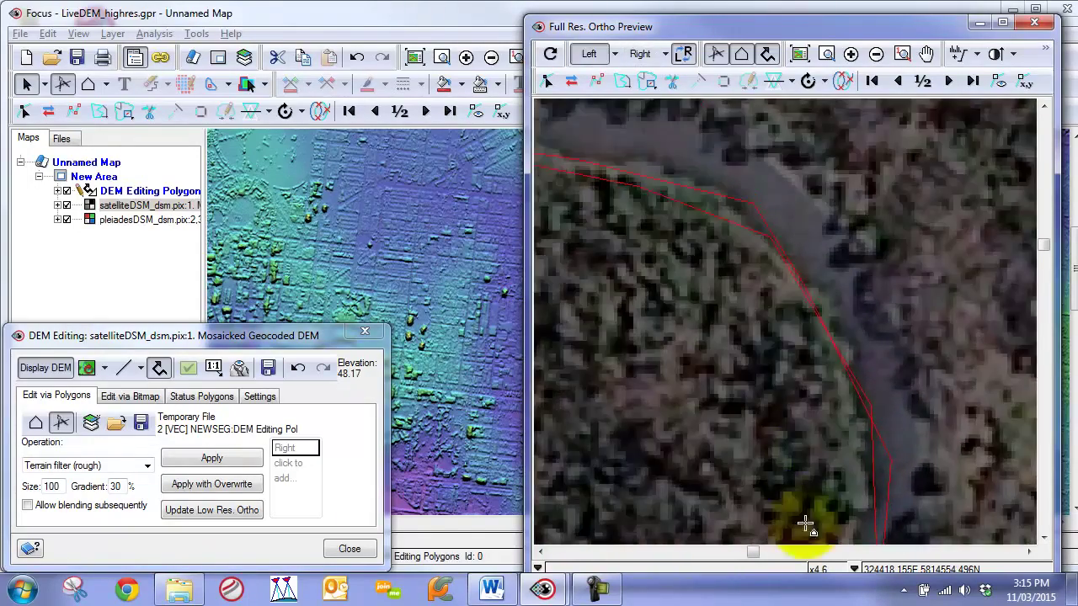
pyautogui.moveTo(734, 255); pyautogui.dragTo(921, 366)
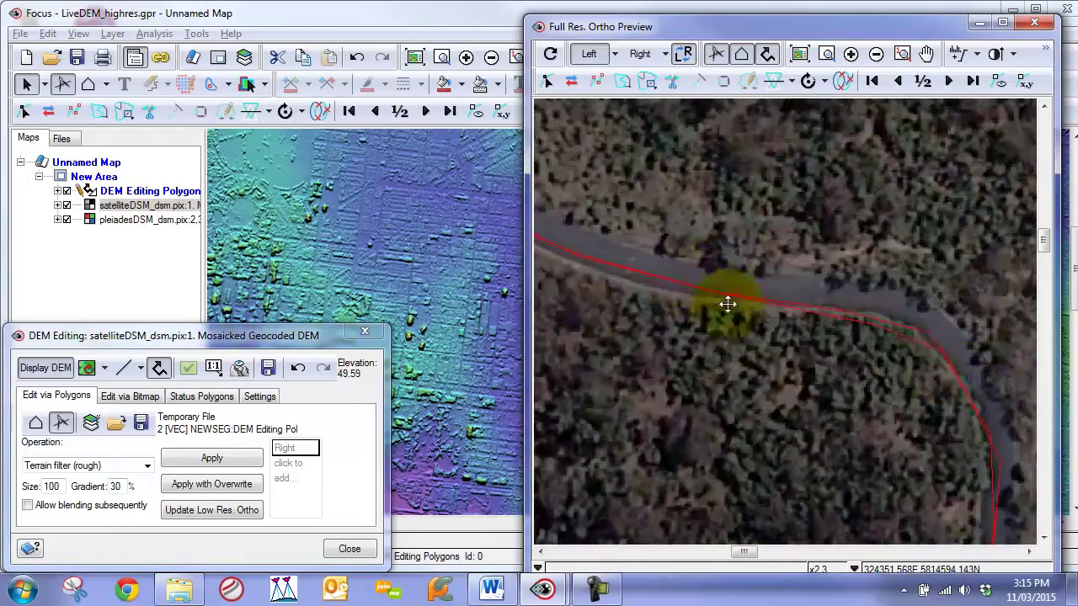